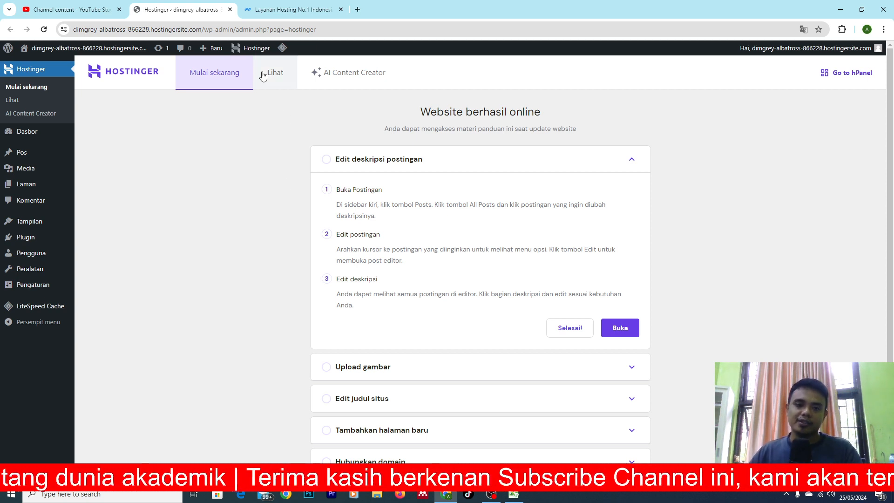
Compare the prices and features of the Premium, Business and Cloud Startup hosting plans on the Niagahoster site.
left_click(288, 11)
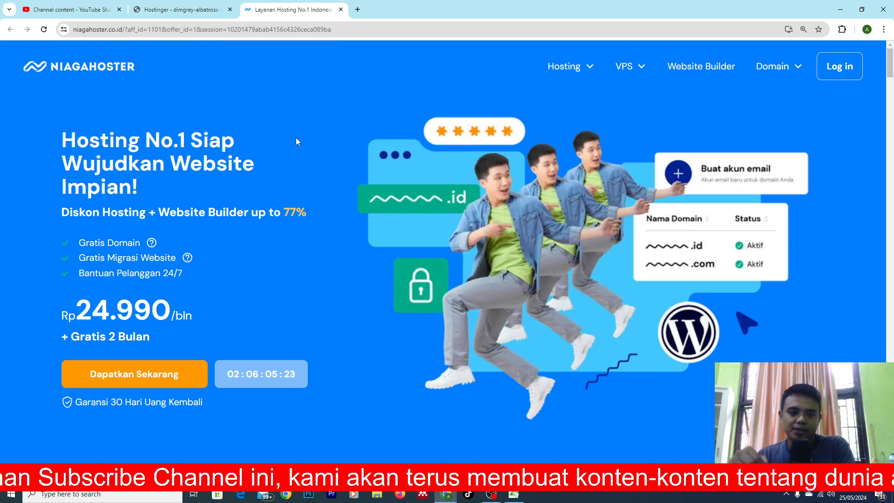
scroll(388, 178, "down", 5)
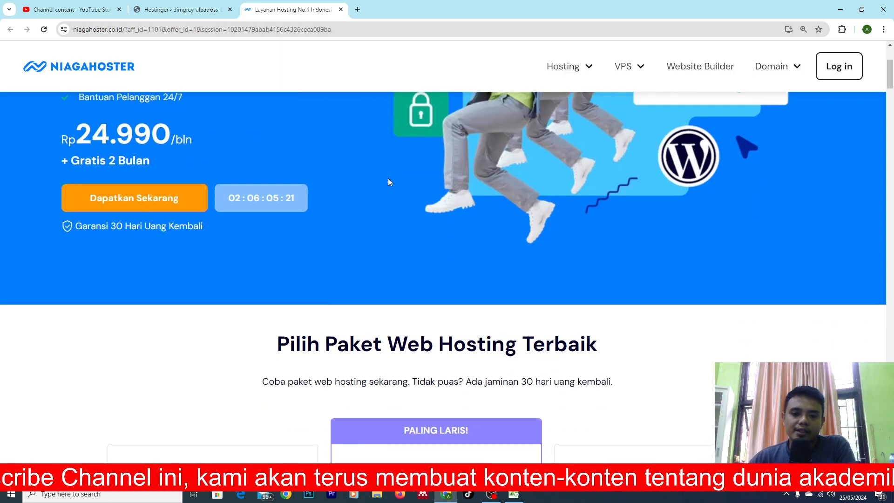
scroll(391, 181, "down", 3)
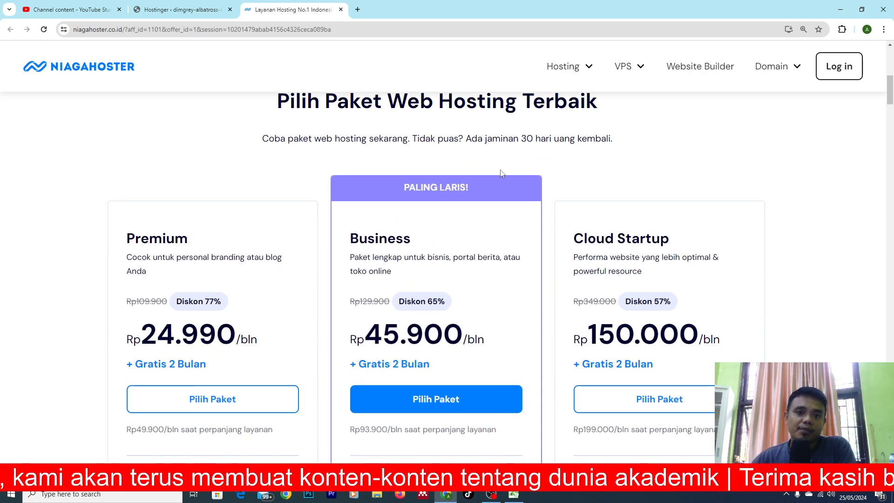
scroll(504, 173, "down", 2)
scroll(521, 179, "up", 2)
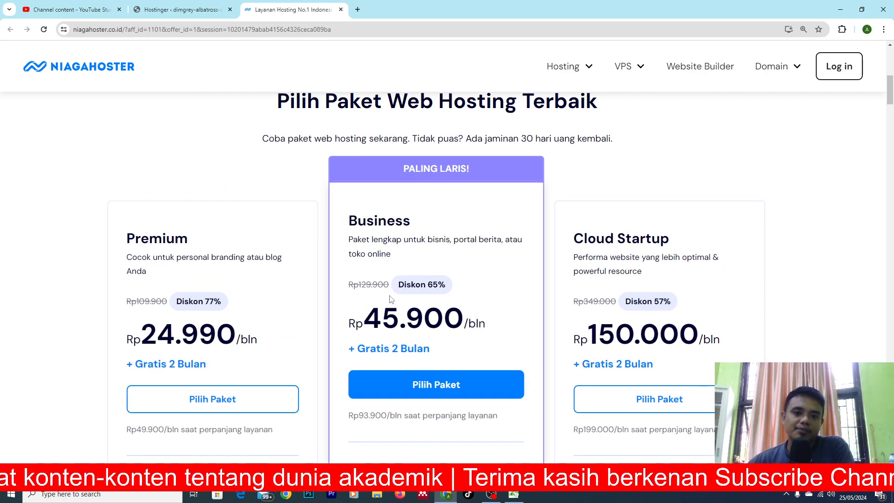
scroll(315, 295, "down", 2)
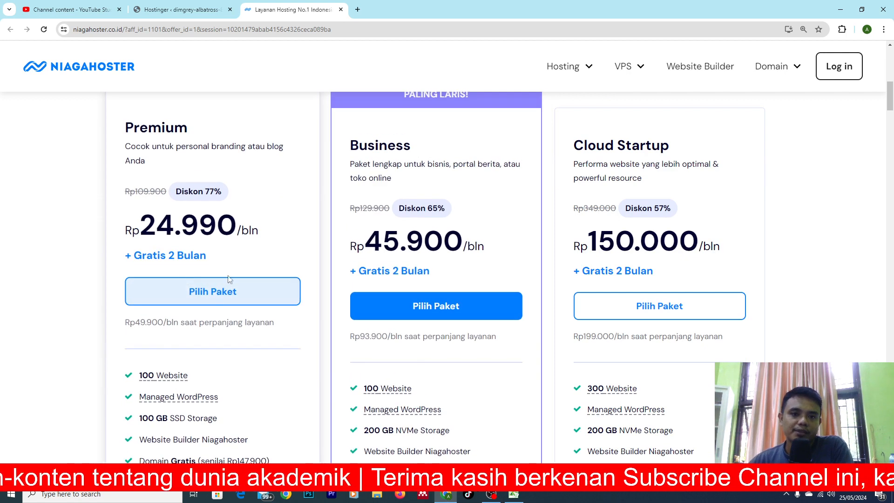
scroll(401, 229, "up", 2)
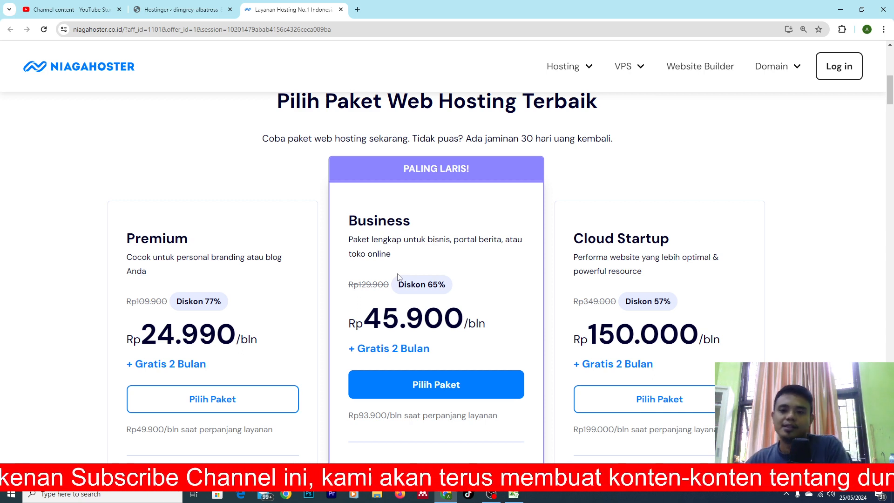
scroll(401, 279, "down", 6)
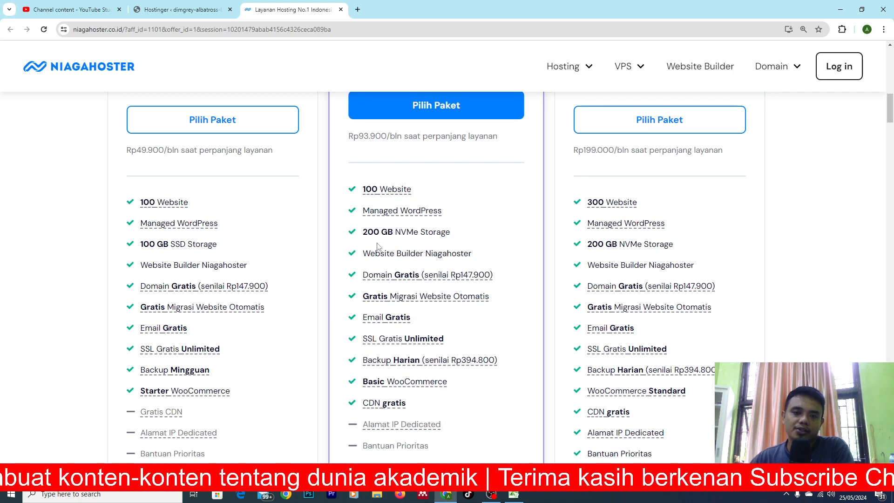
scroll(378, 246, "down", 10)
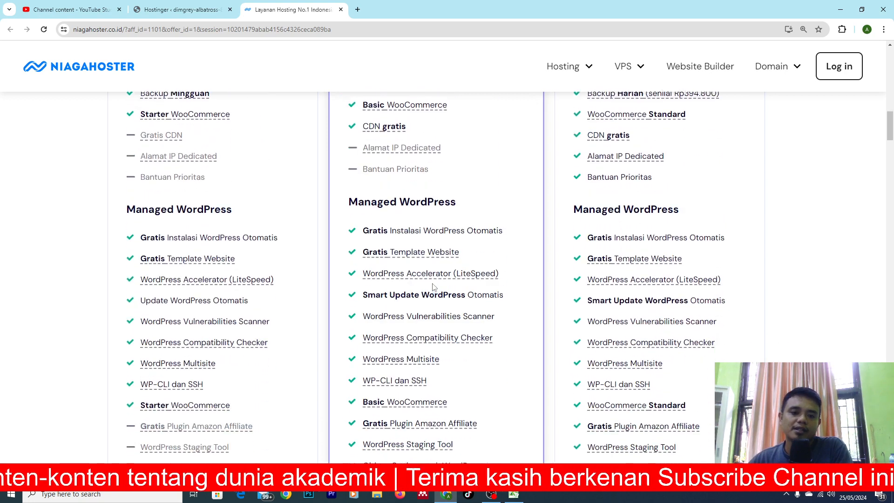
scroll(431, 327, "down", 4)
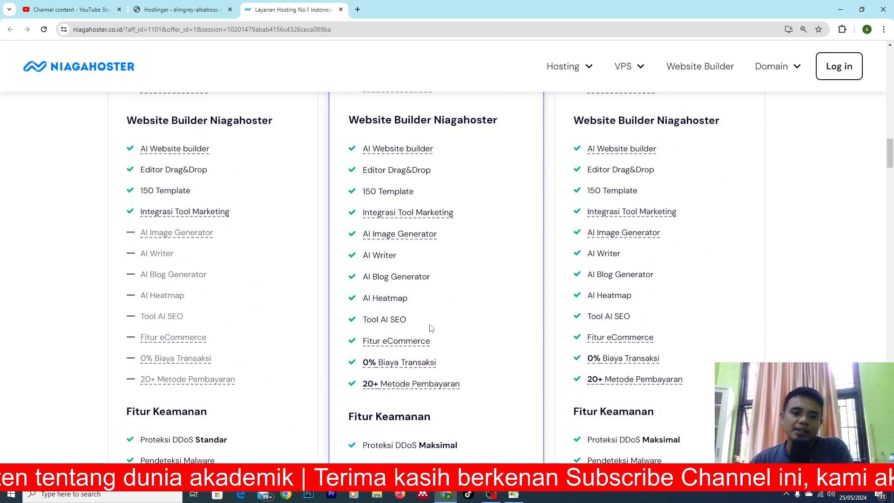
scroll(430, 328, "up", 1)
scroll(441, 324, "down", 15)
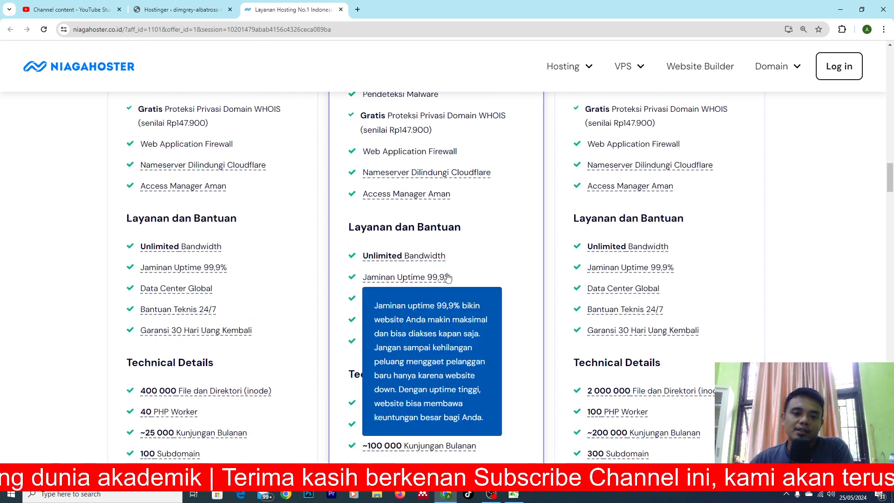
scroll(446, 289, "up", 20)
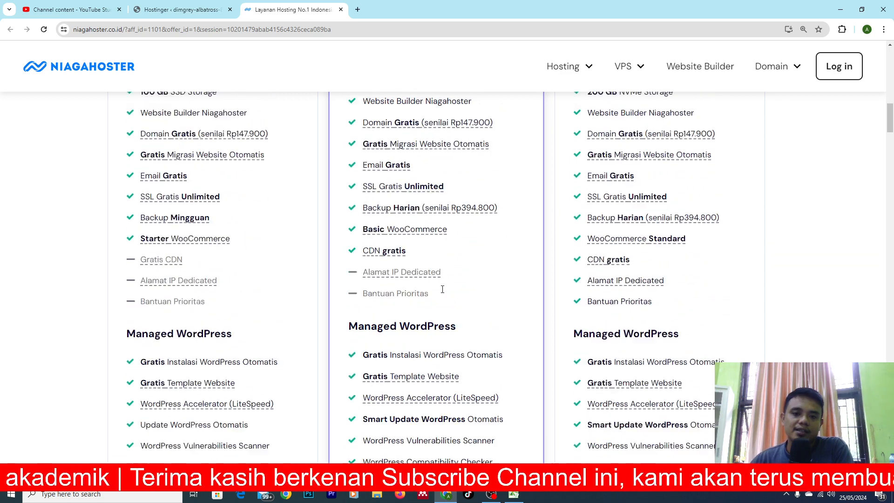
Choose the Business hosting plan and set the package duration to 12 months (12 BULAN).
scroll(440, 303, "down", 3)
left_click(456, 247)
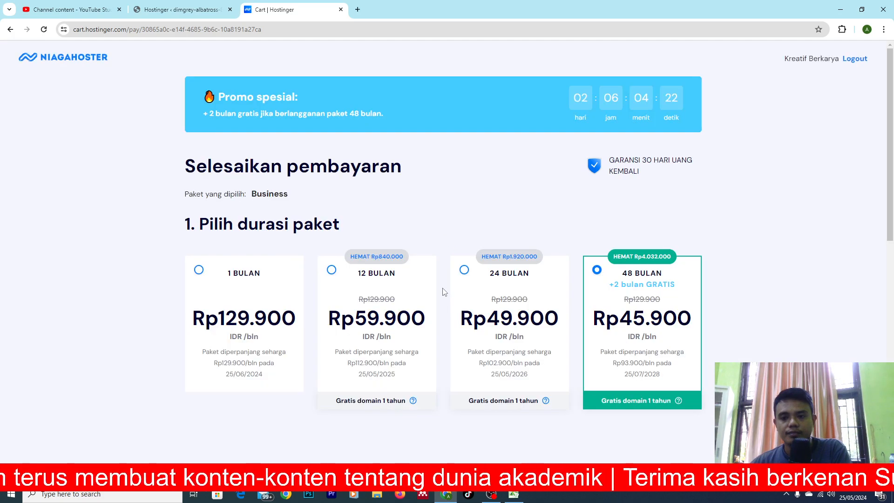
scroll(432, 272, "down", 1)
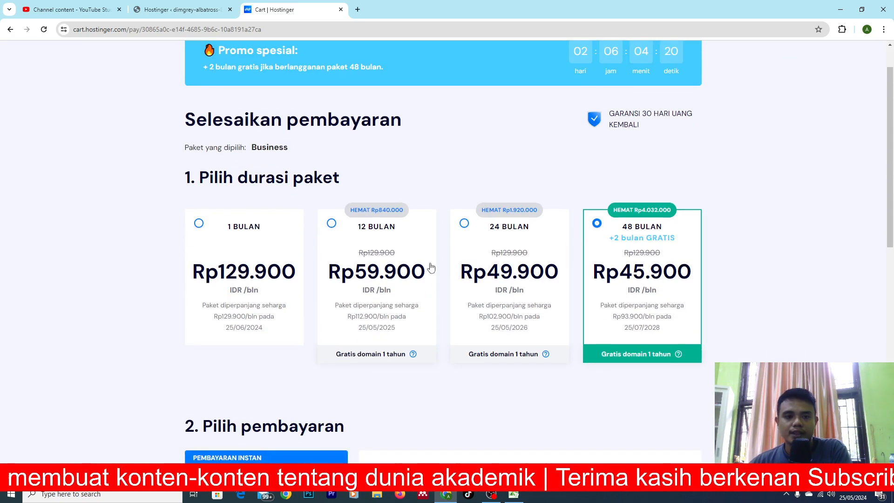
left_click(199, 224)
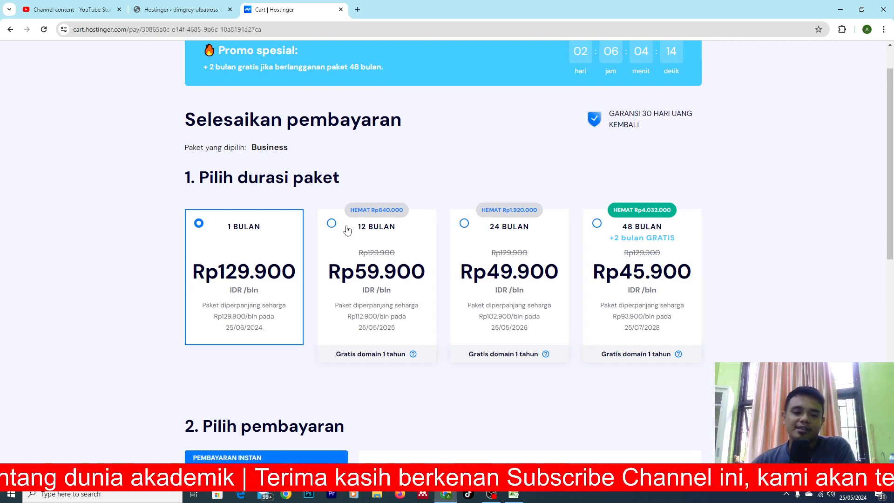
left_click(331, 224)
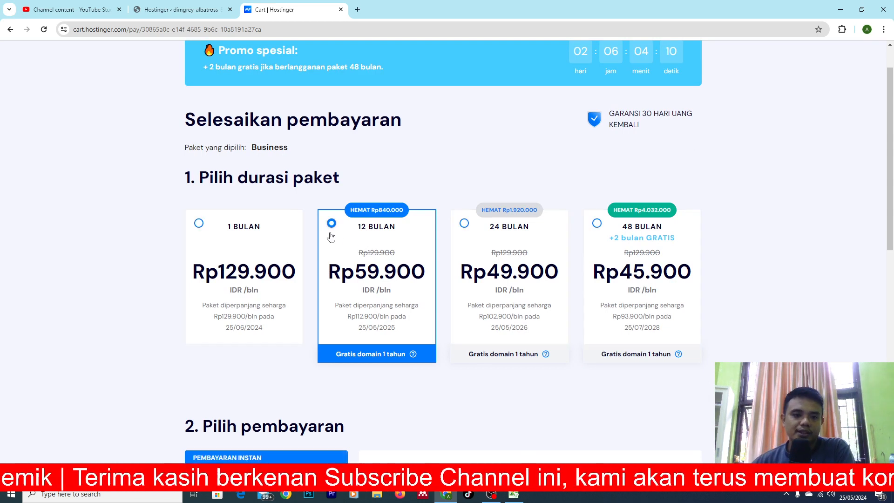
Select QRIS as the payment method for the hosting order.
scroll(363, 294, "down", 2)
scroll(364, 294, "down", 4)
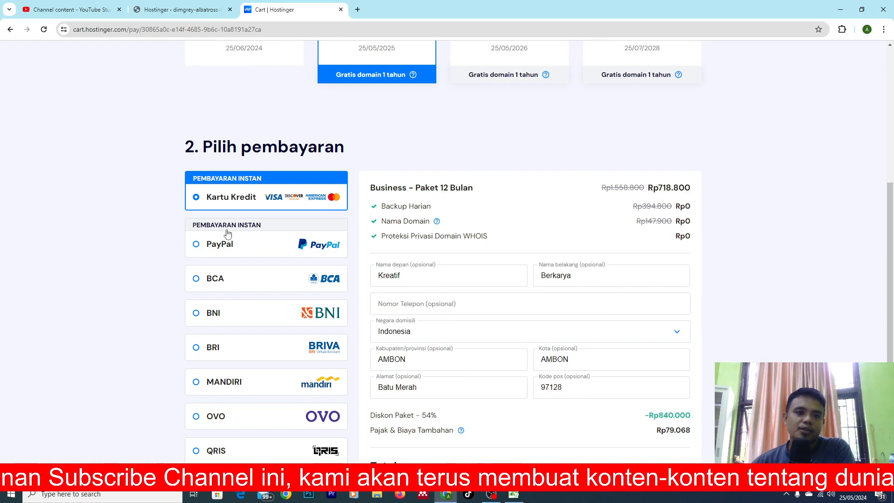
scroll(225, 307, "down", 4)
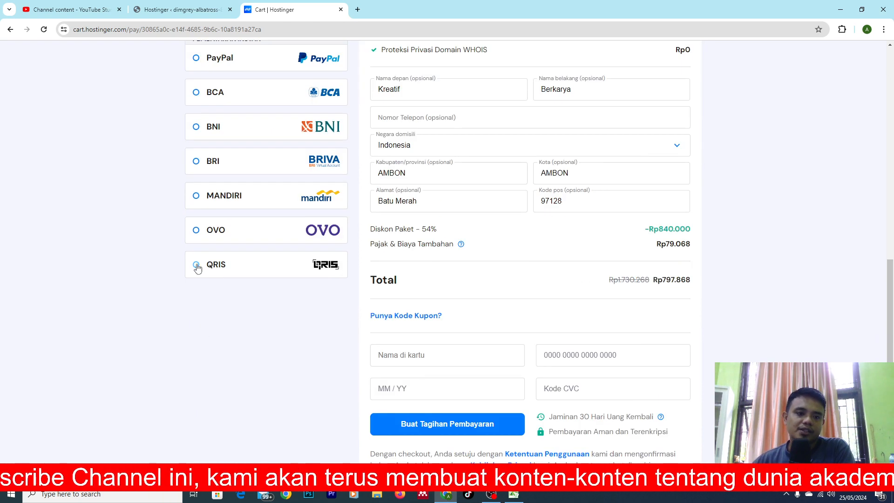
left_click(212, 271)
Review the order's price breakdown, included extras, discount, tax and package duration options at a larger page zoom.
scroll(543, 238, "up", 1)
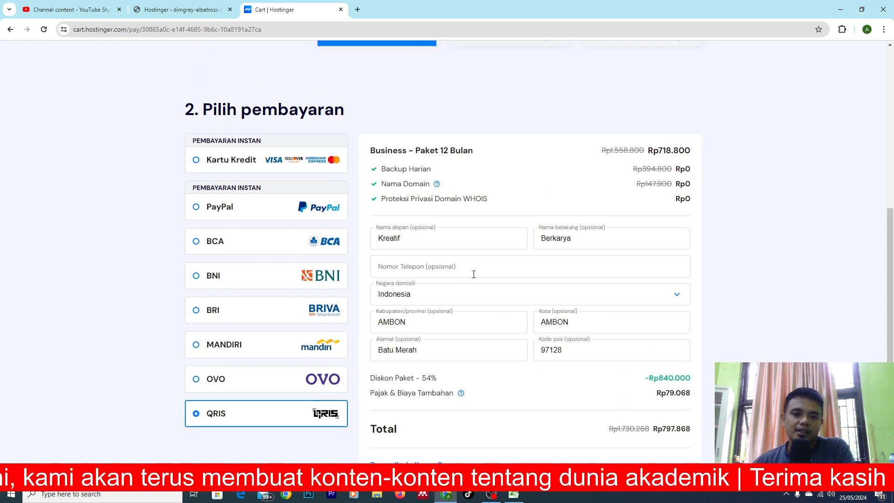
scroll(463, 328, "down", 3)
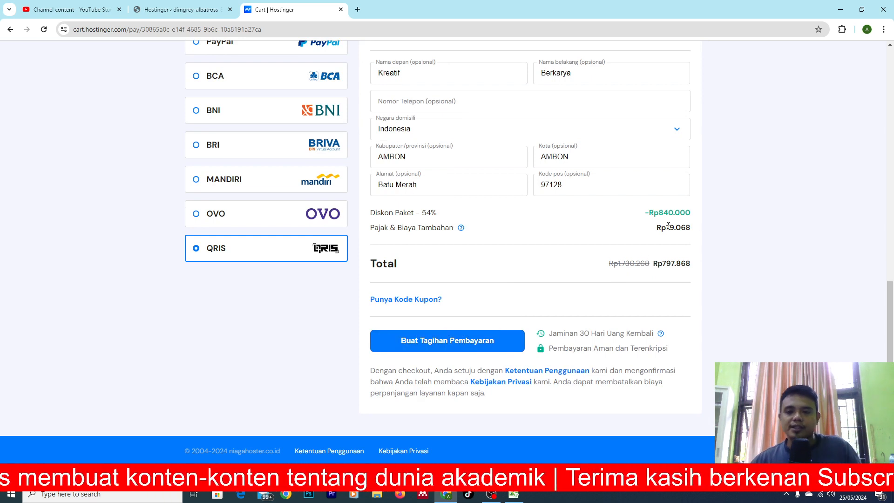
scroll(732, 231, "up", 4)
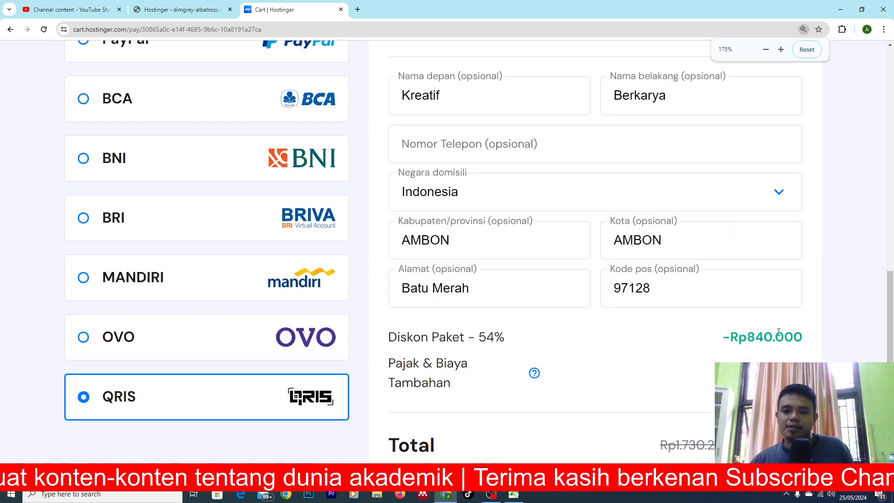
scroll(703, 279, "up", 7)
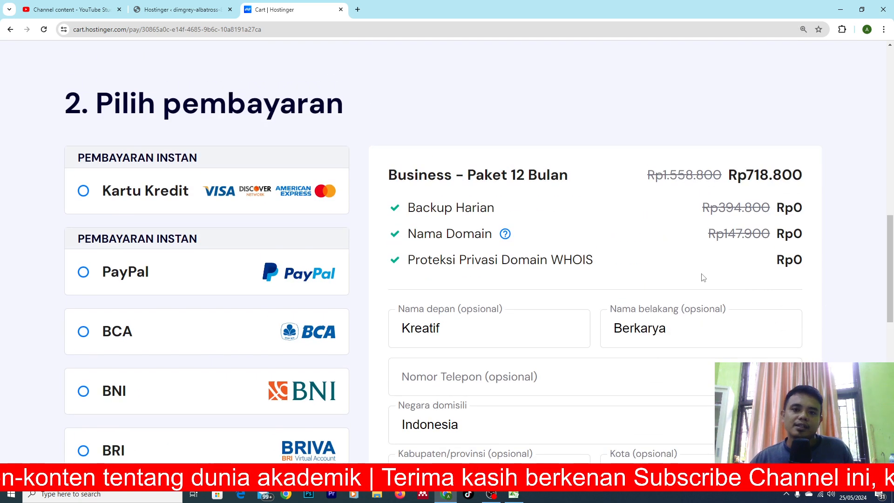
scroll(518, 246, "up", 4)
scroll(465, 233, "down", 2)
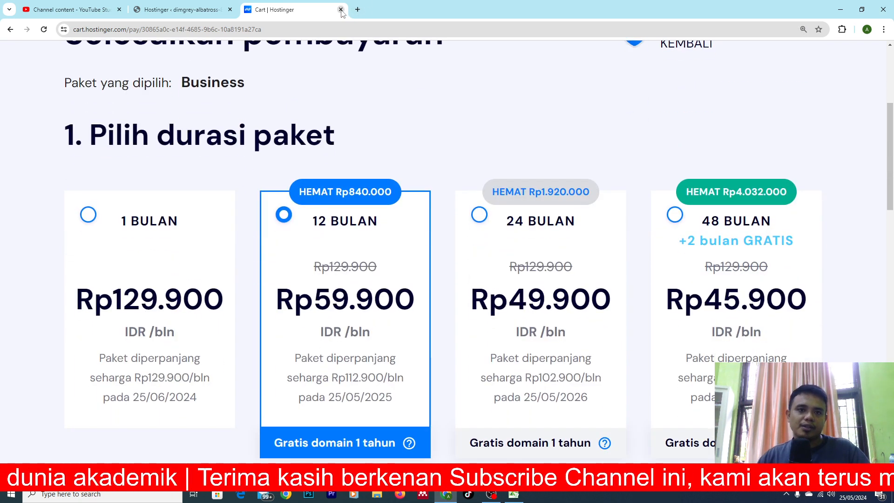
Return to the WordPress admin site and open the page for adding a new plugin (Tambahkan Plugin Baru).
left_click(201, 12)
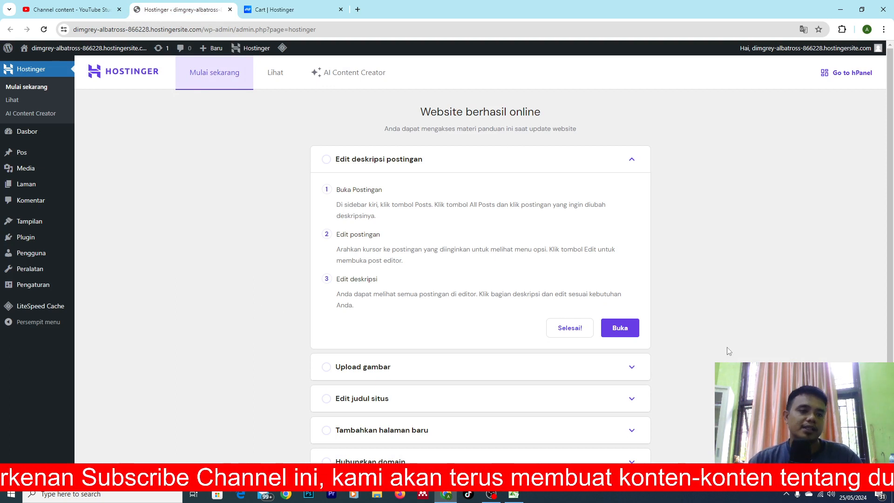
scroll(3, 249, "up", 5)
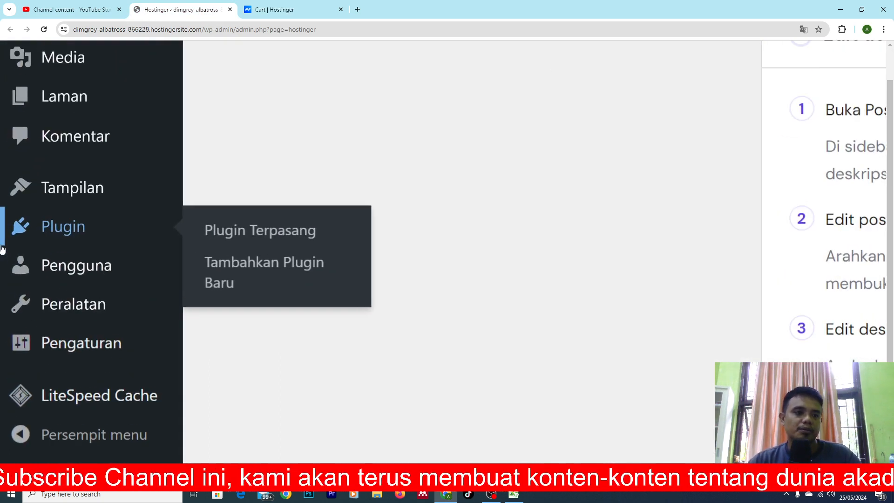
scroll(3, 250, "up", 1)
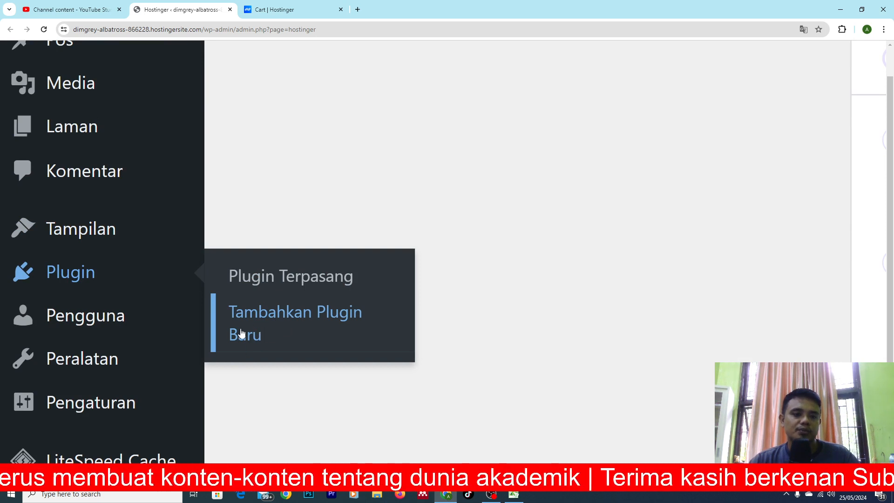
left_click(251, 329)
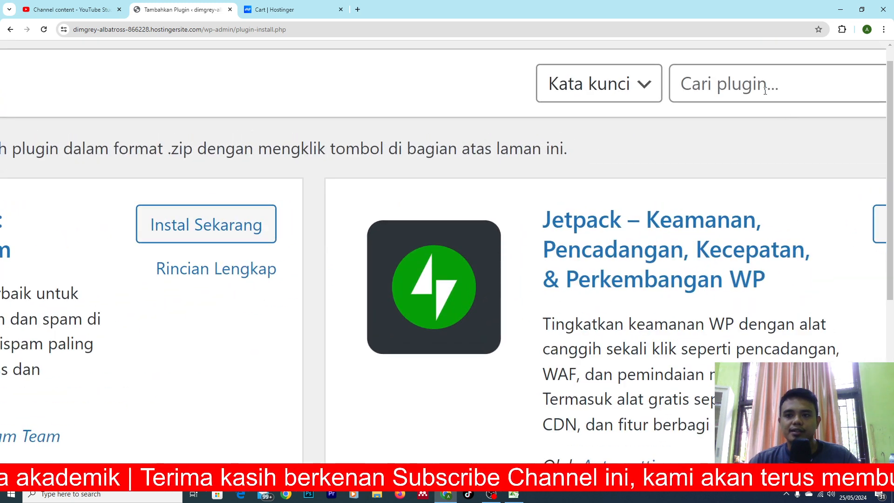
Search the plugin directory for "elementor".
type("word")
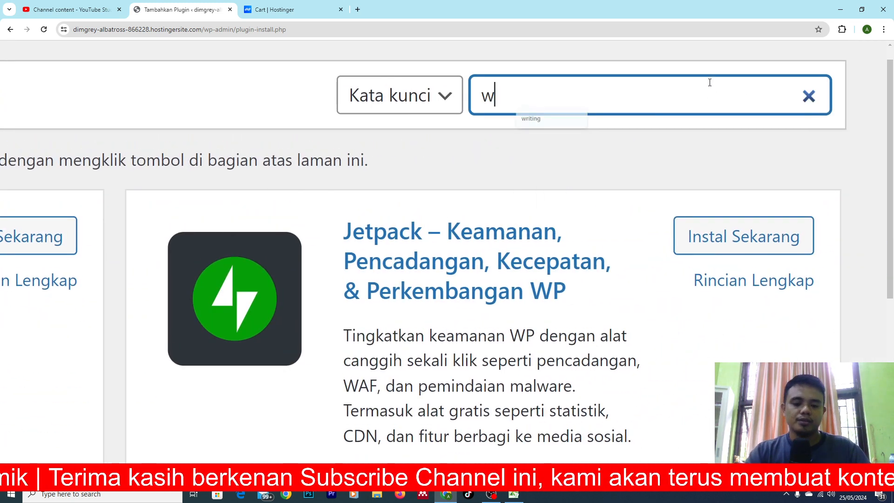
key("BackSpace")
key("BackSpace")
key("BackSpace")
key("BackSpace")
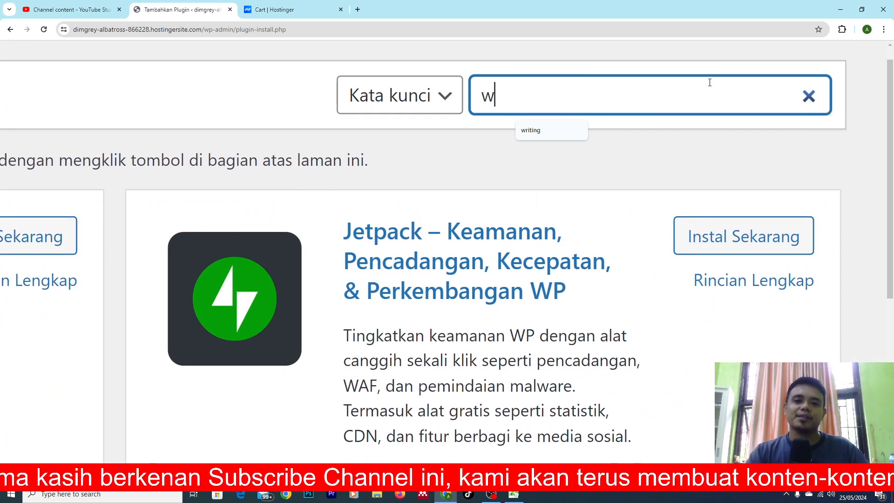
type("elementor")
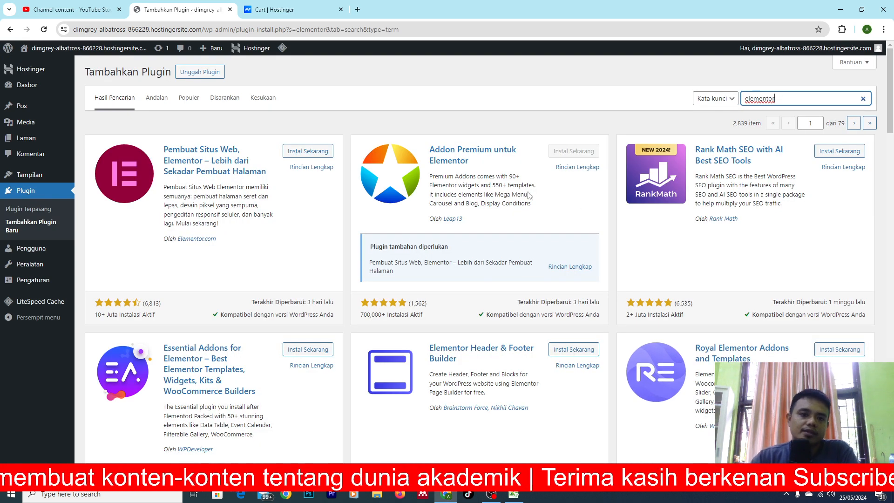
Install the Elementor website builder plugin published by Elementor.com.
scroll(254, 164, "up", 5, "ctrl")
scroll(254, 164, "left", 5)
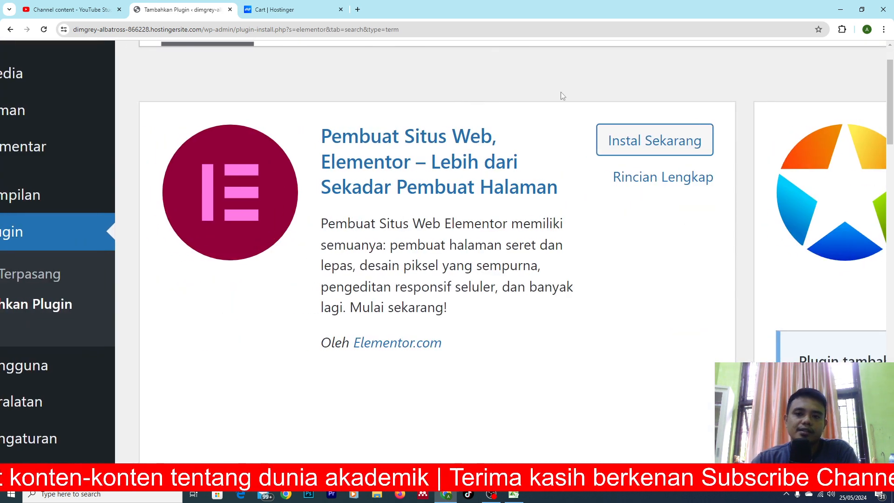
left_click(675, 143)
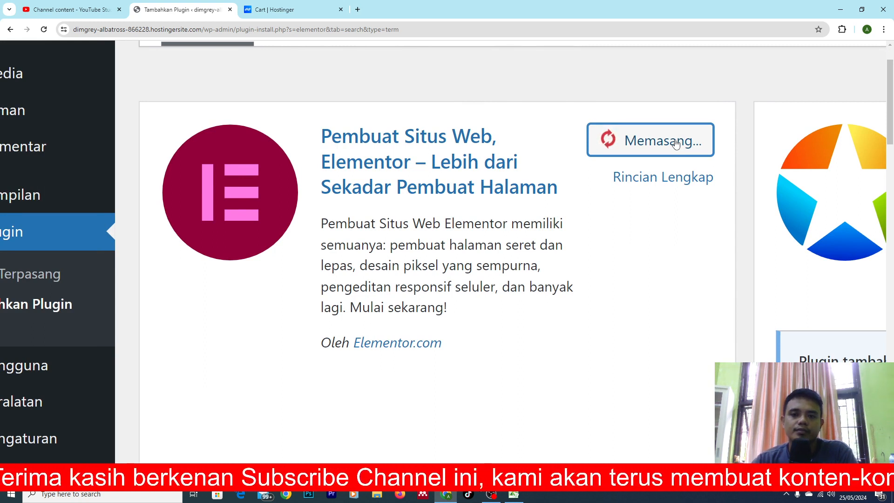
scroll(537, 206, "down", 3)
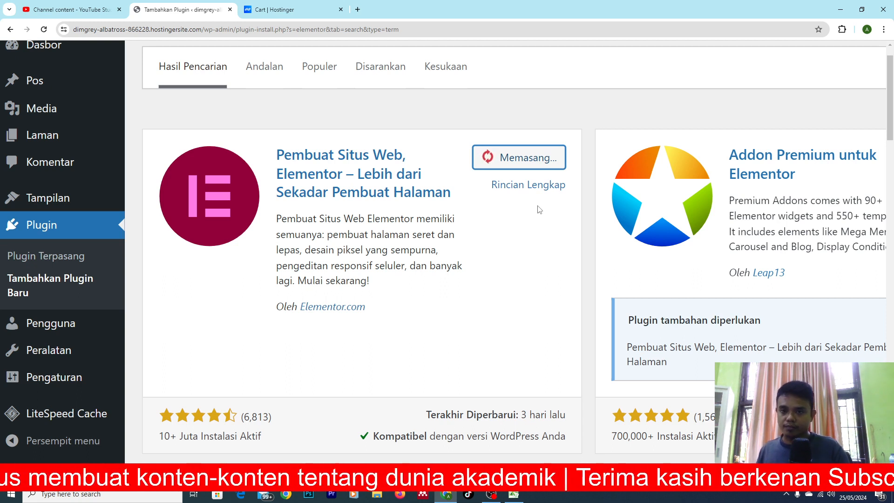
scroll(514, 159, "up", 5)
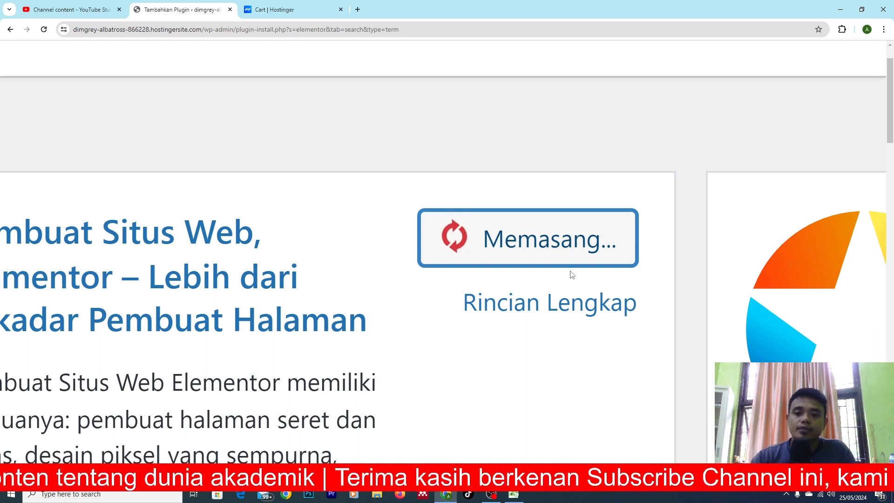
scroll(572, 275, "down", 5)
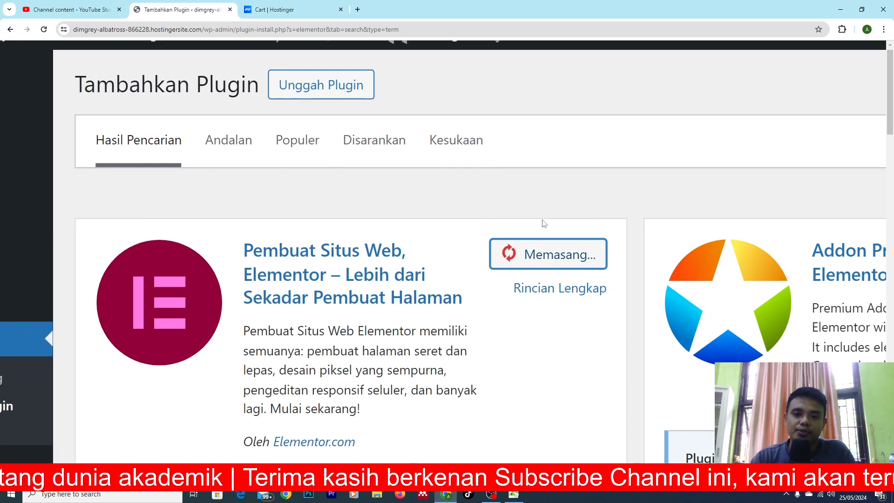
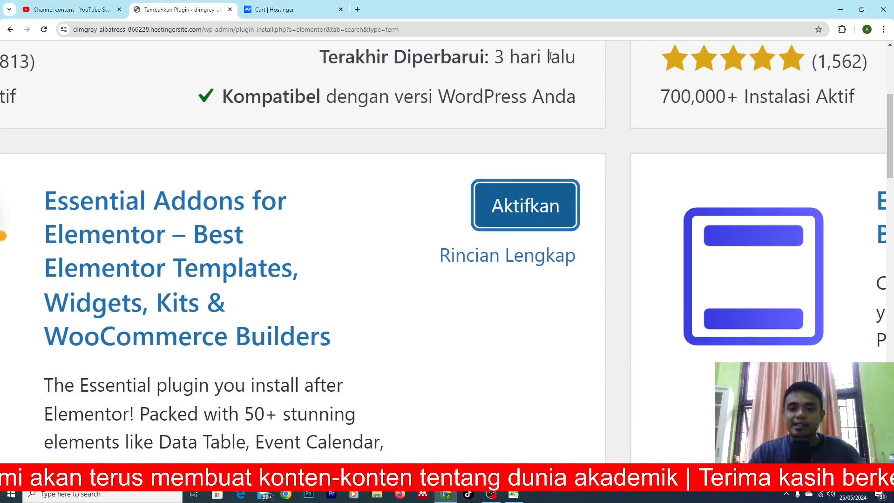
Activate the Essential Addons for Elementor plugin.
left_click(524, 200)
key("ctrl+0")
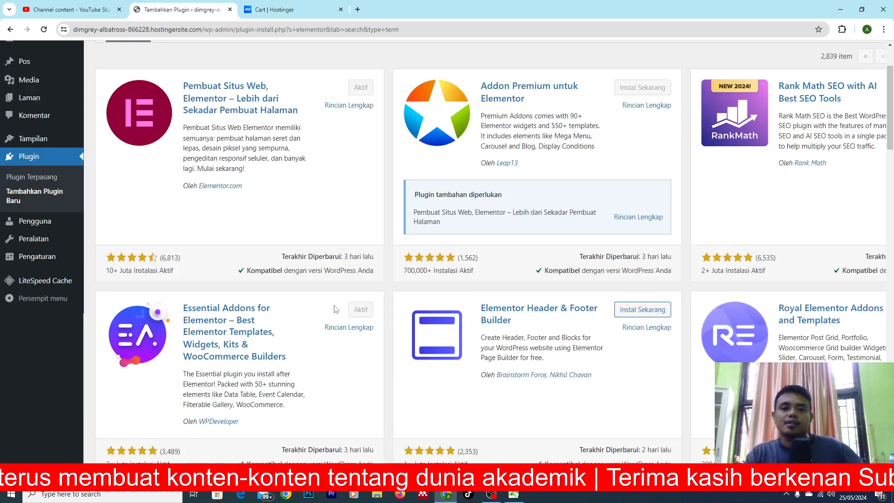
scroll(7, 255, "up", 4, "ctrl")
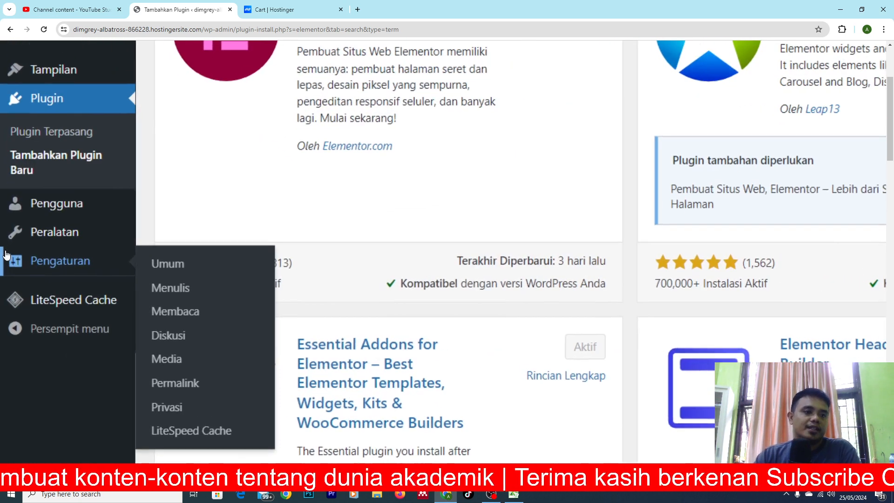
Open the page for adding a new theme (Tambahkan Tema) and browse the popular themes.
scroll(7, 255, "up", 1)
mouse_move(57, 278)
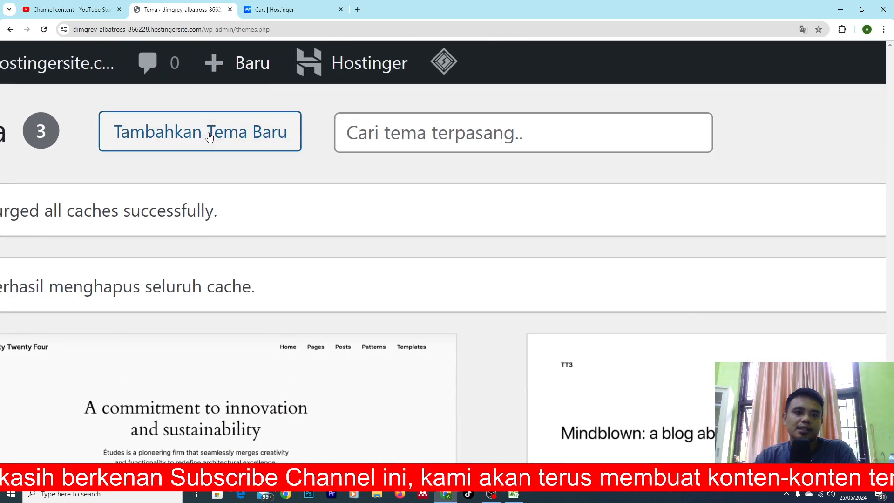
left_click(181, 73)
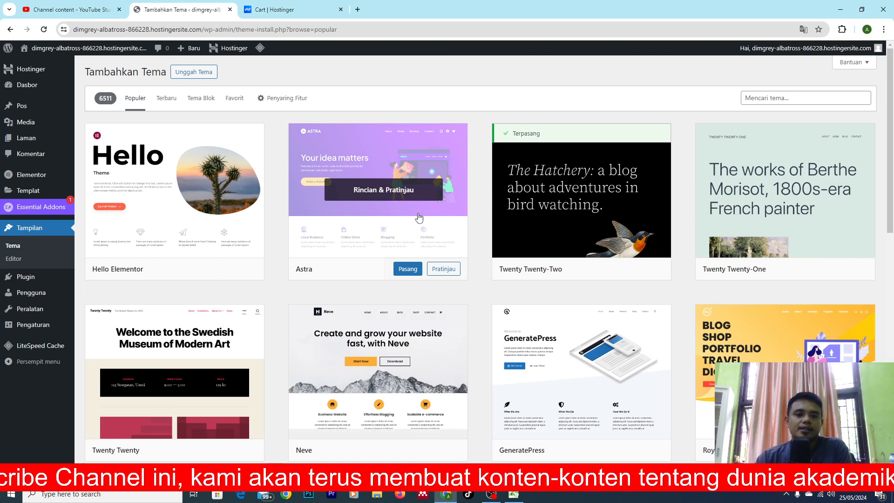
scroll(419, 217, "down", 4)
scroll(419, 217, "up", 4)
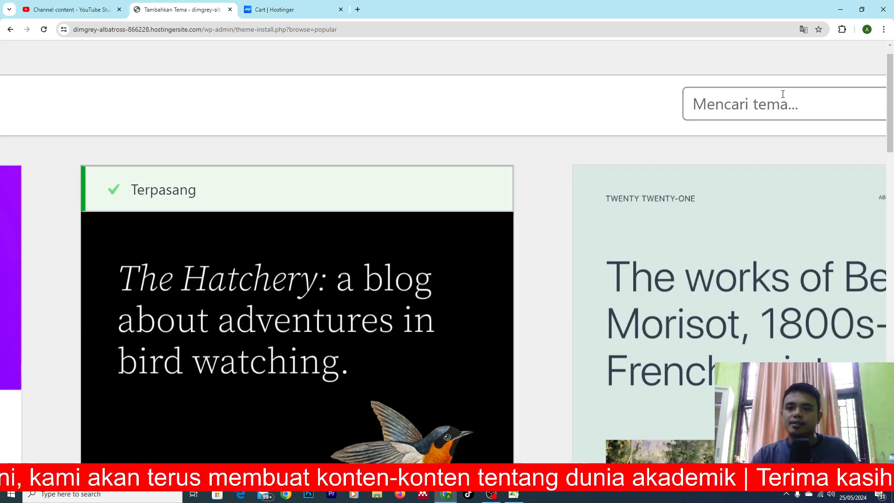
Search the theme directory for "hestia".
left_click(783, 94)
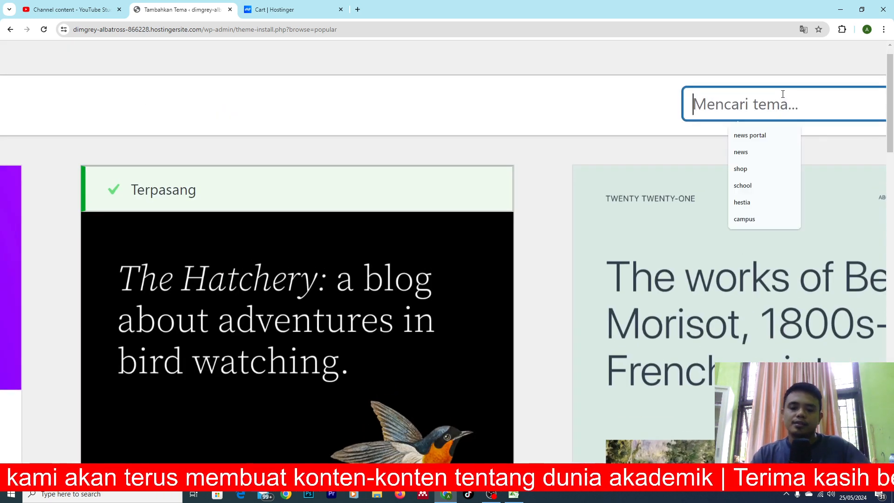
type("hestia")
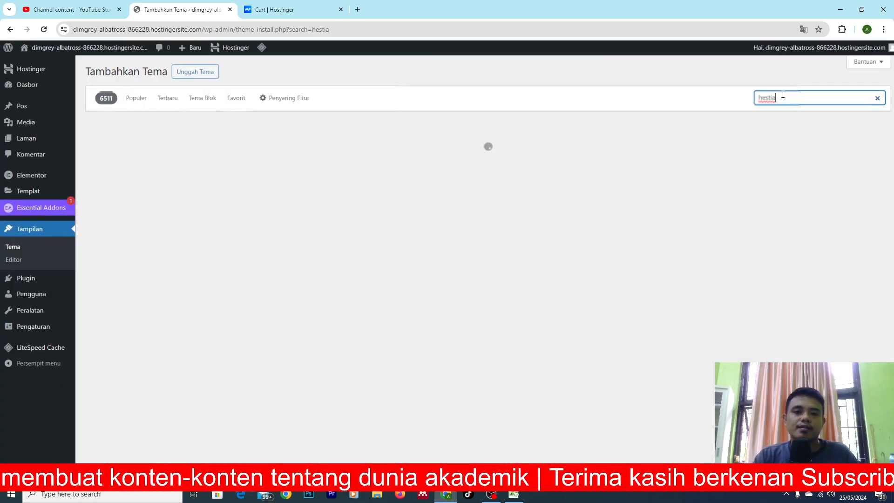
Install and activate the Hestia theme.
mouse_move(205, 276)
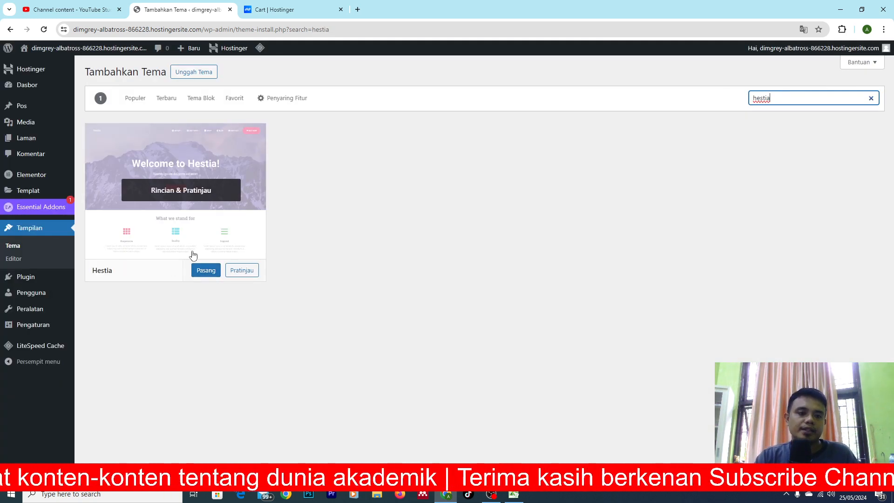
left_click(223, 328)
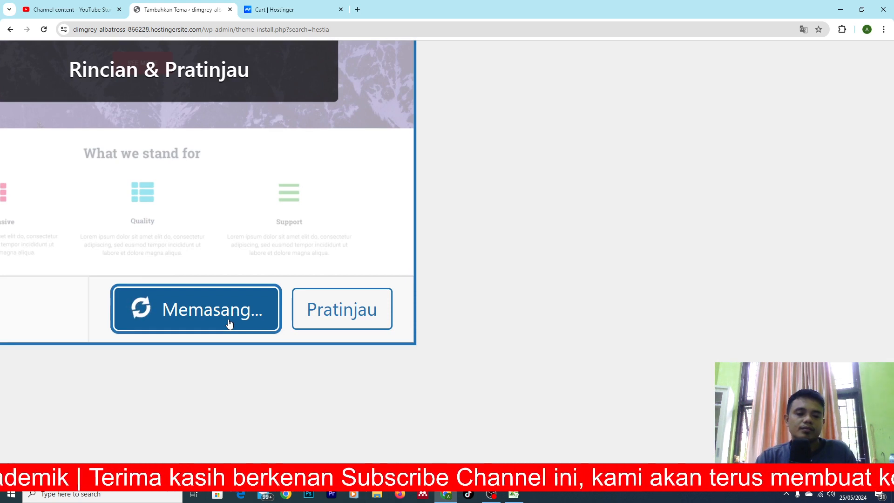
scroll(229, 324, "left", 4)
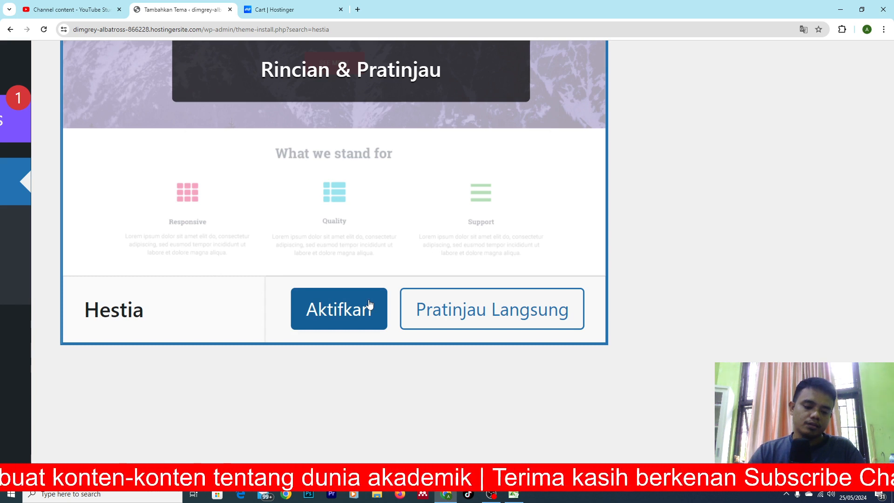
left_click(346, 323)
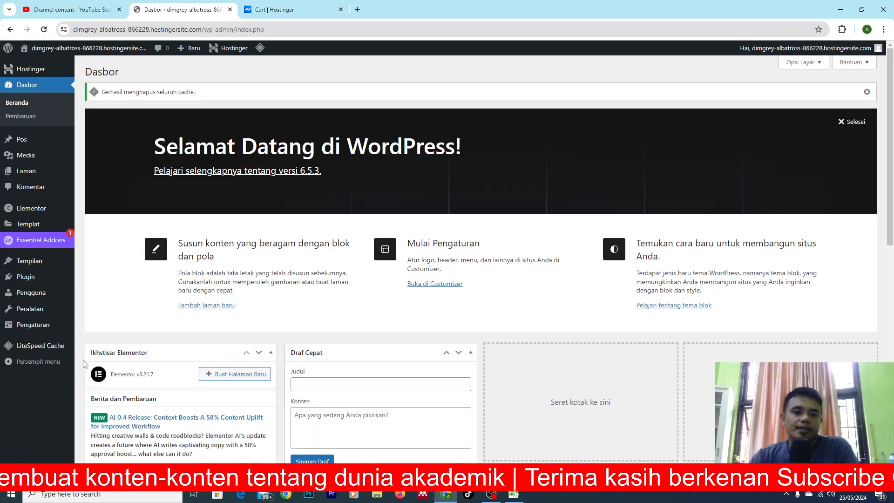
Open the customizer (Sesuaikan) for the active theme and look over its setting sections.
mouse_move(2, 309)
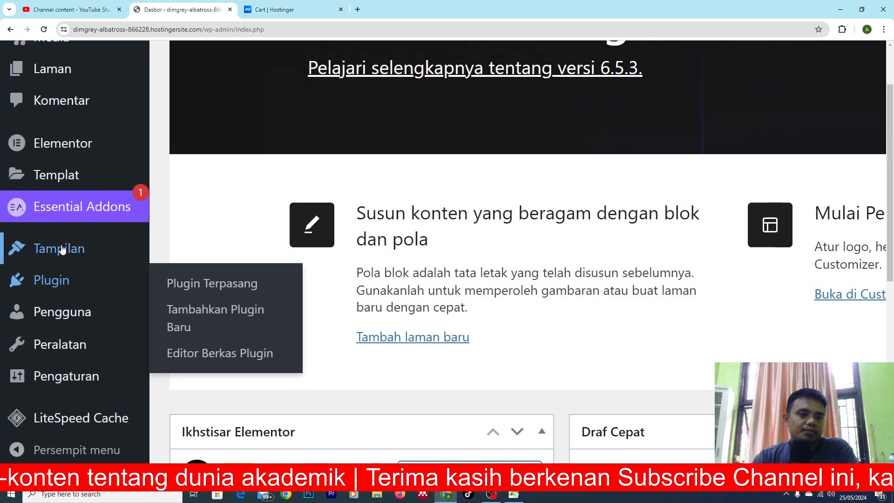
mouse_move(30, 260)
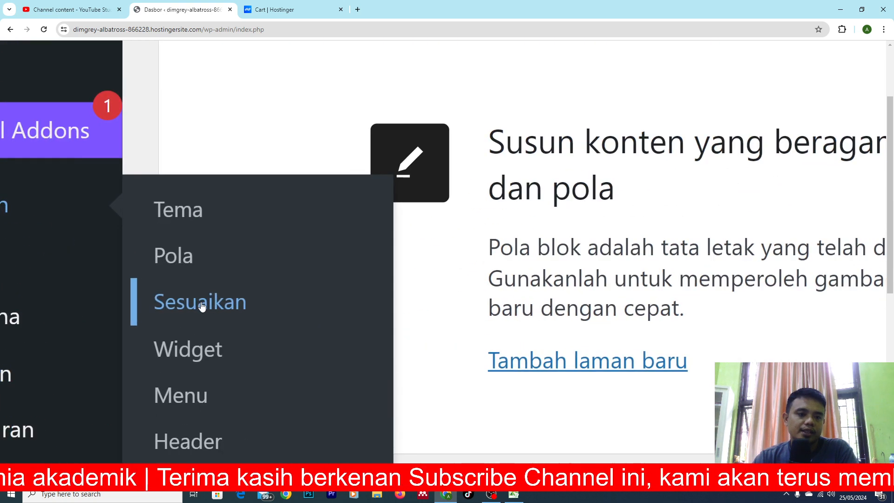
left_click(202, 306)
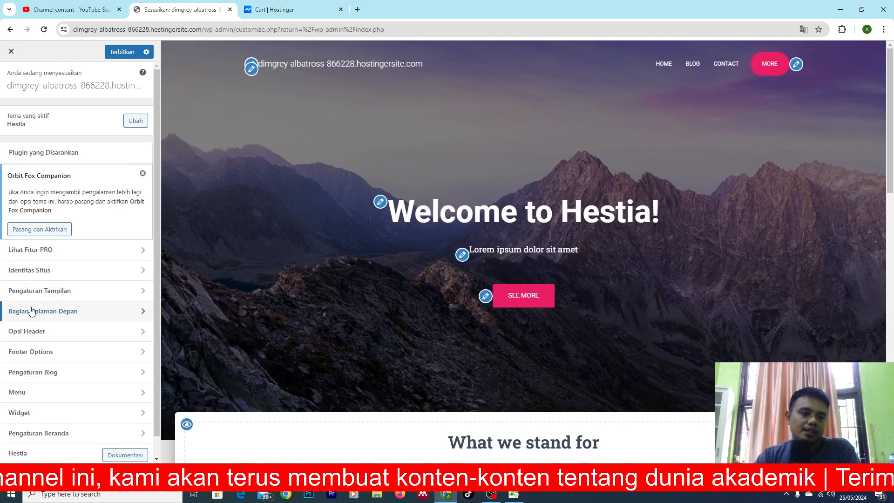
scroll(33, 311, "down", 1)
scroll(31, 311, "up", 3, "ctrl")
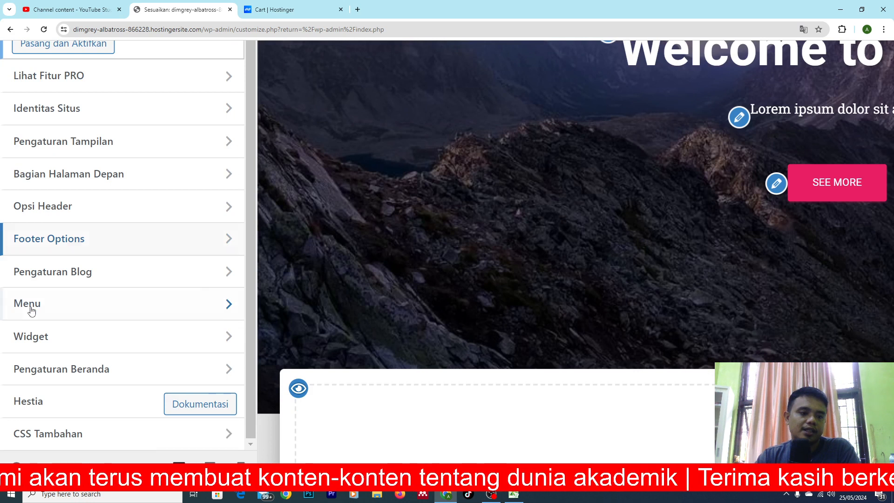
Review the homepage settings (Pengaturan Beranda), publish the customization and look through the page preview.
left_click(59, 369)
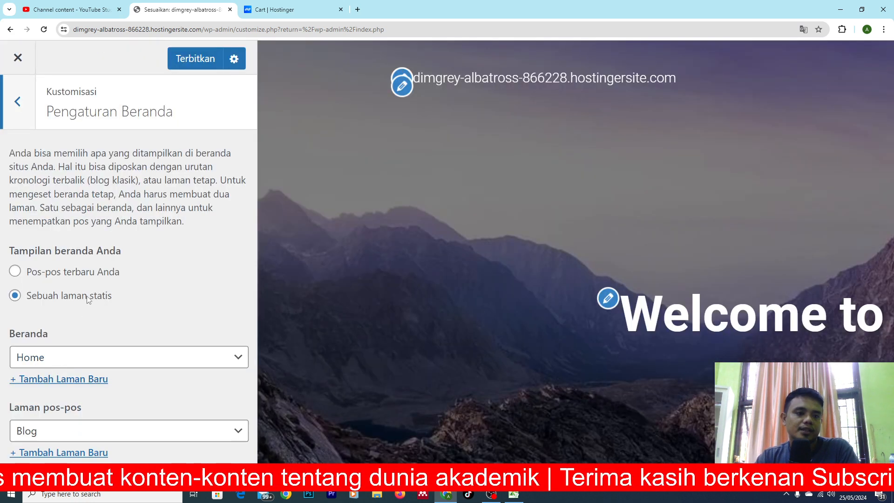
scroll(41, 310, "up", 2, "ctrl")
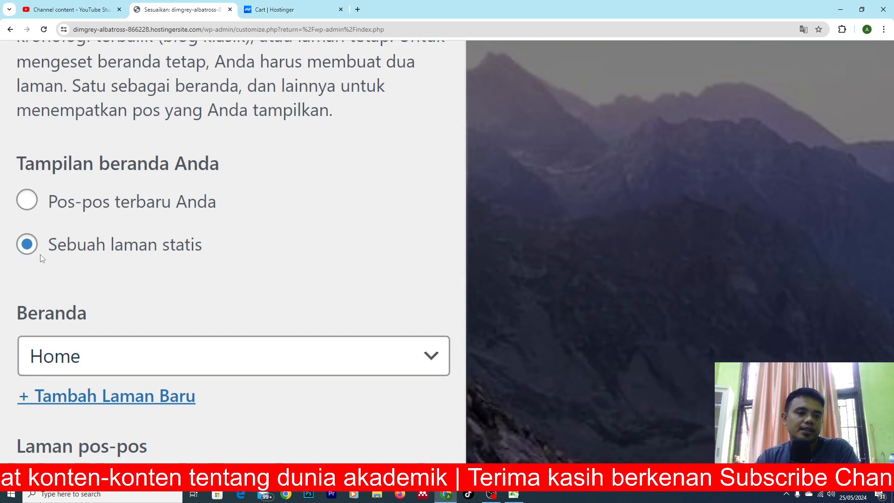
scroll(97, 254, "down", 6, "ctrl")
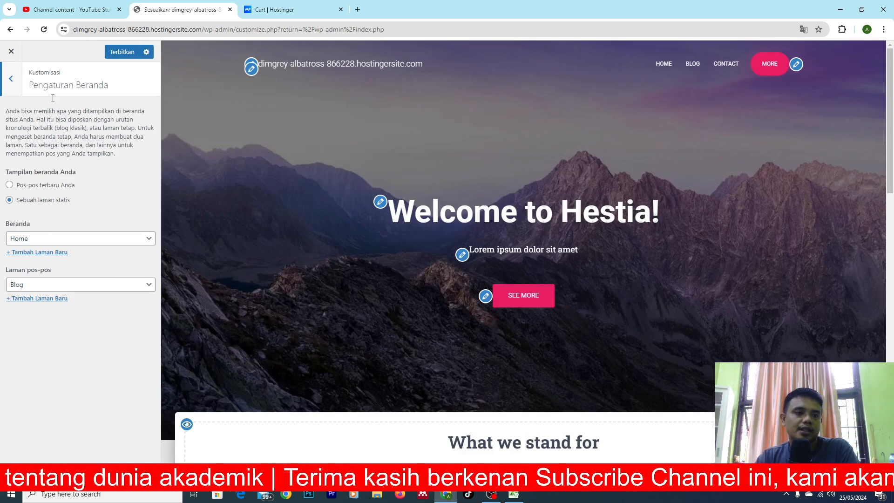
left_click(121, 51)
scroll(470, 263, "down", 5)
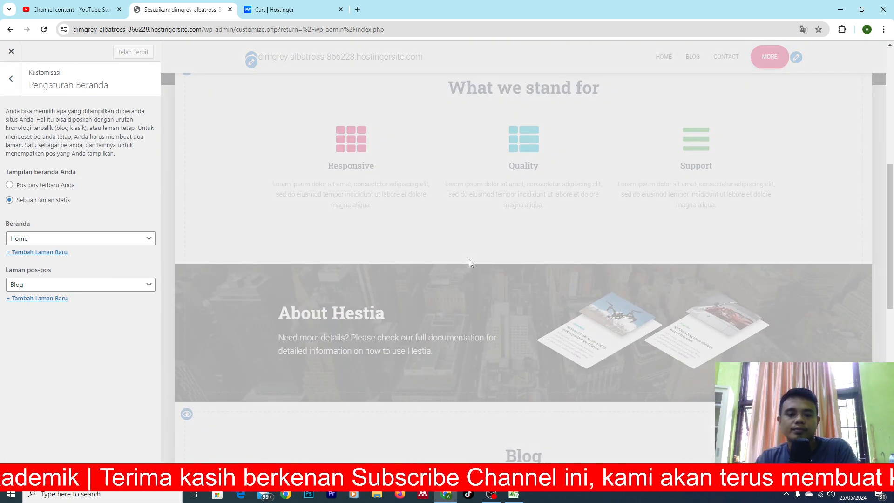
scroll(338, 358, "down", 9)
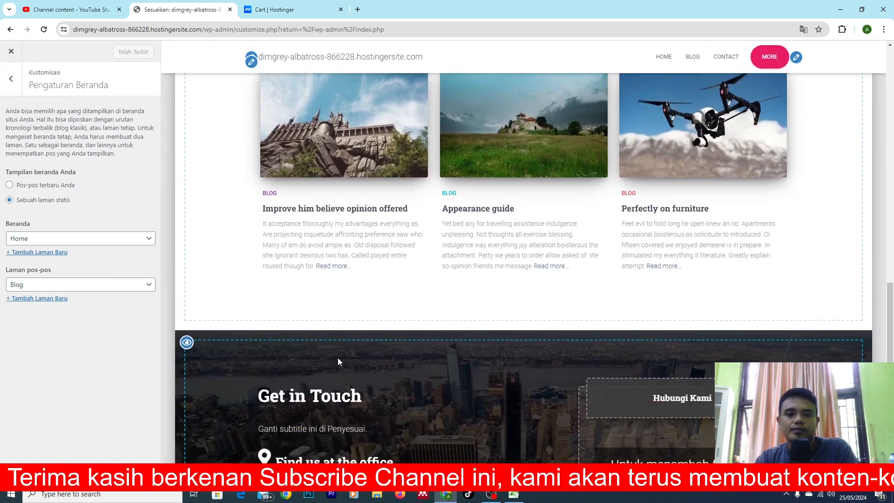
scroll(338, 359, "up", 17)
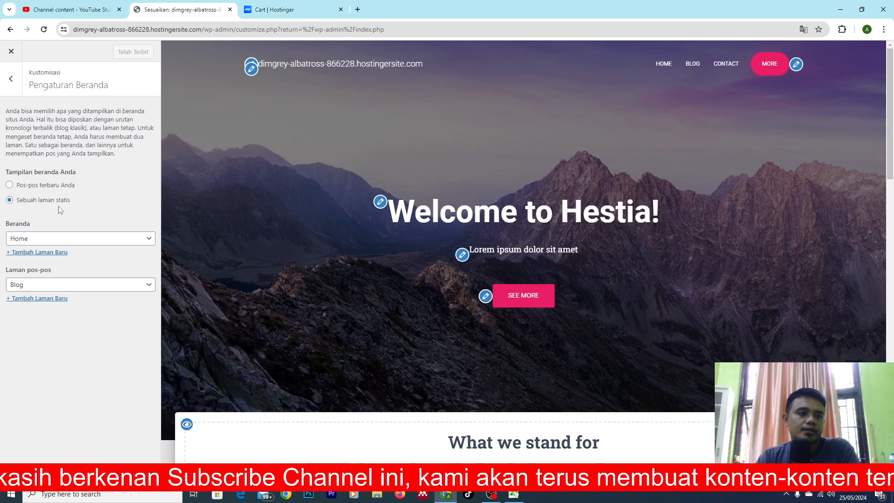
Try to set the posts page (Laman pos-pos) to Home and publish the change.
left_click(61, 285)
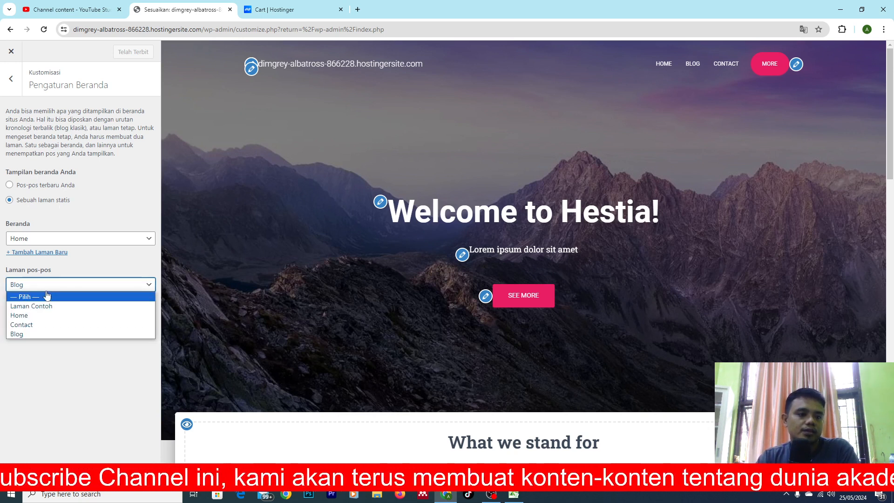
left_click(34, 317)
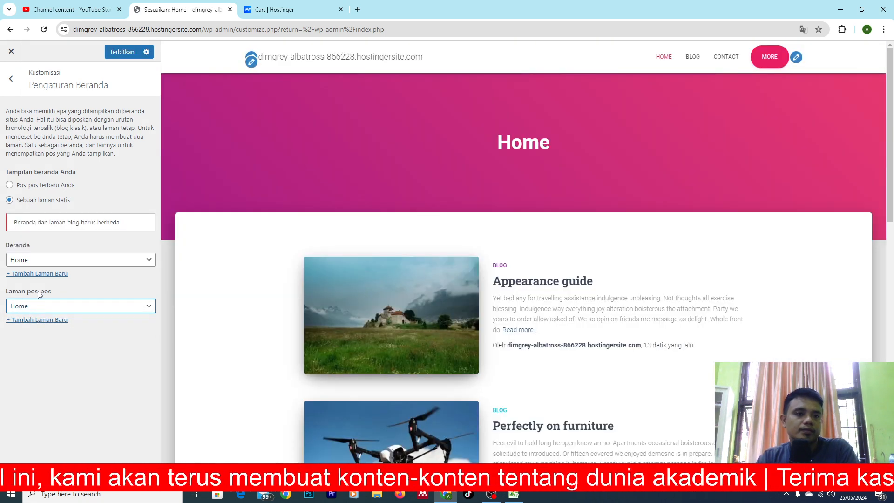
left_click(114, 52)
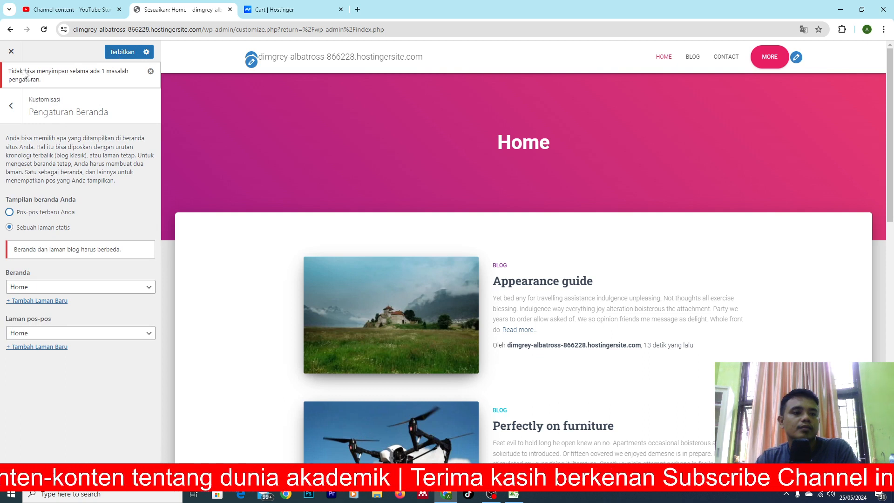
left_click(101, 287)
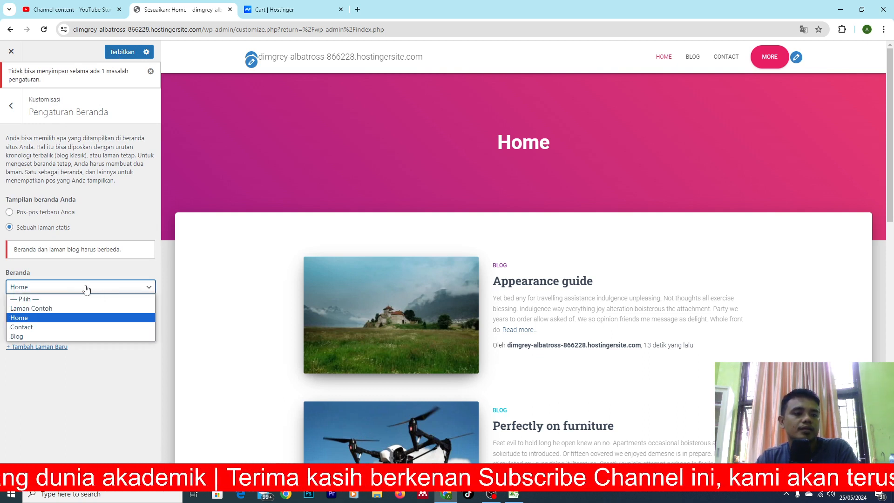
Close the customizer and discard the unsaved changes.
left_click(12, 51)
left_click(12, 52)
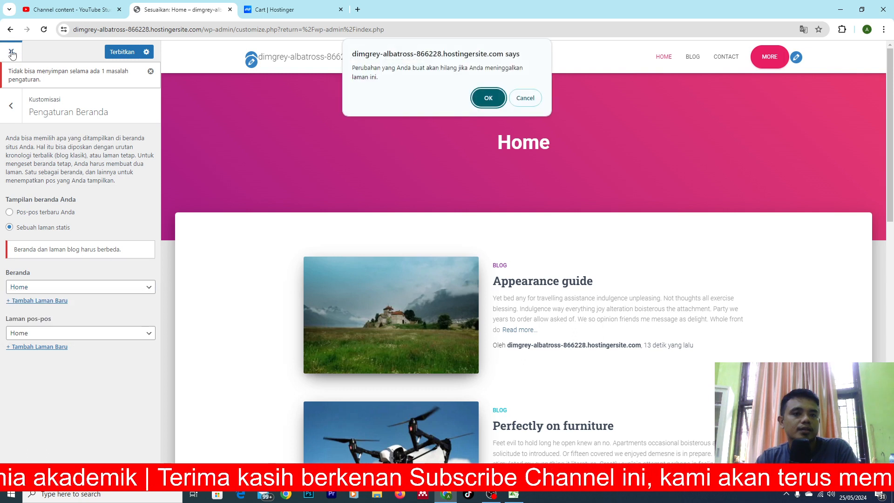
left_click(497, 98)
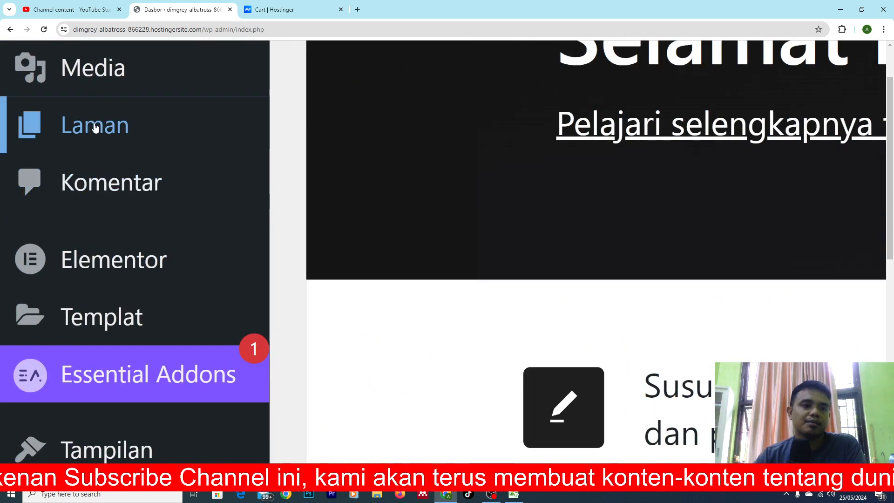
Create a new page titled "Home", dismissing the block editor's welcome guide.
mouse_move(27, 172)
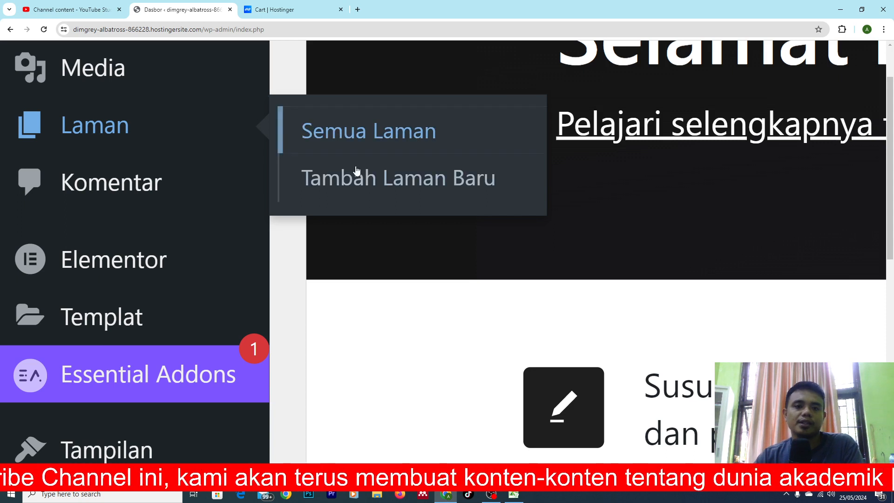
left_click(375, 181)
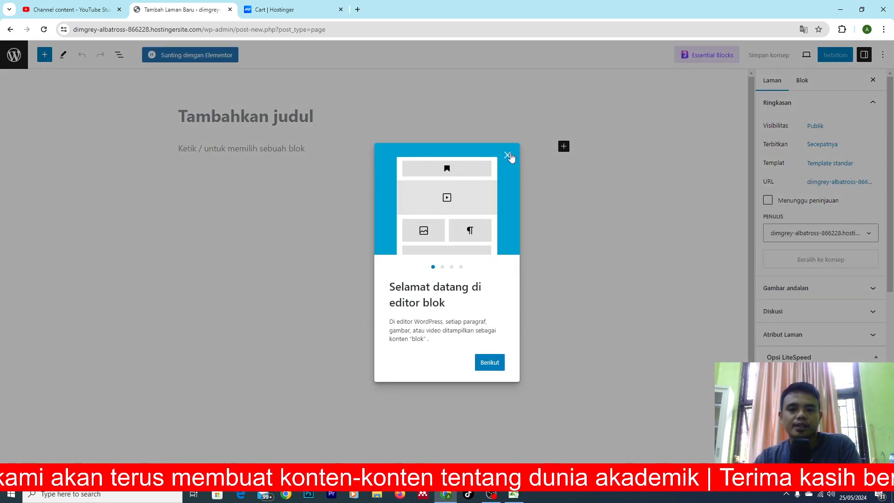
left_click(509, 154)
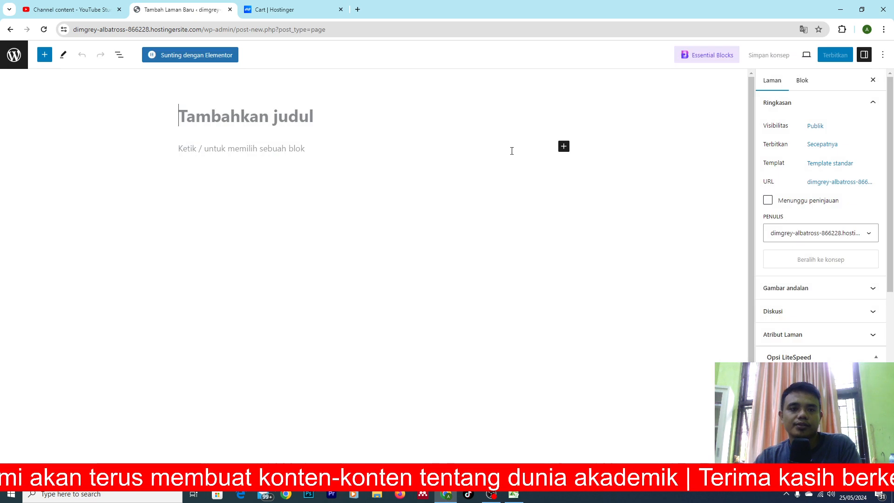
left_click(233, 120)
type("Home")
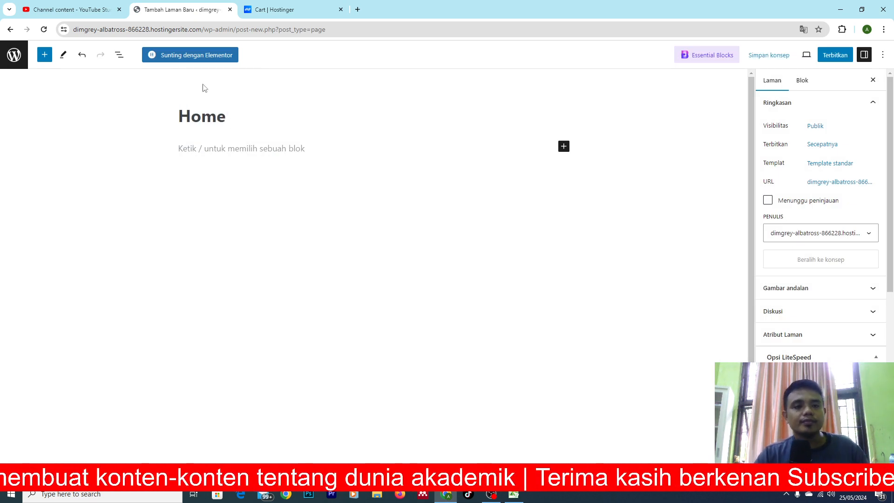
Open the new Home page for editing with Elementor.
scroll(173, 69, "up", 5)
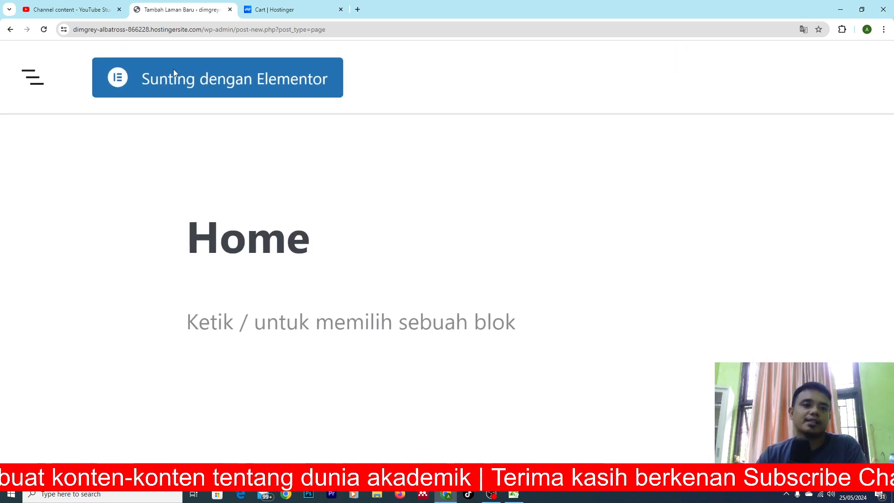
left_click(213, 82)
left_click(491, 494)
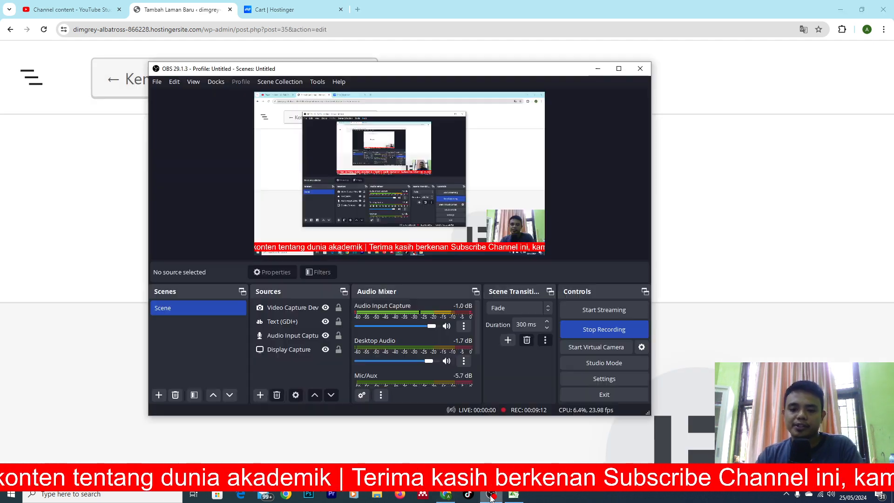
left_click(492, 495)
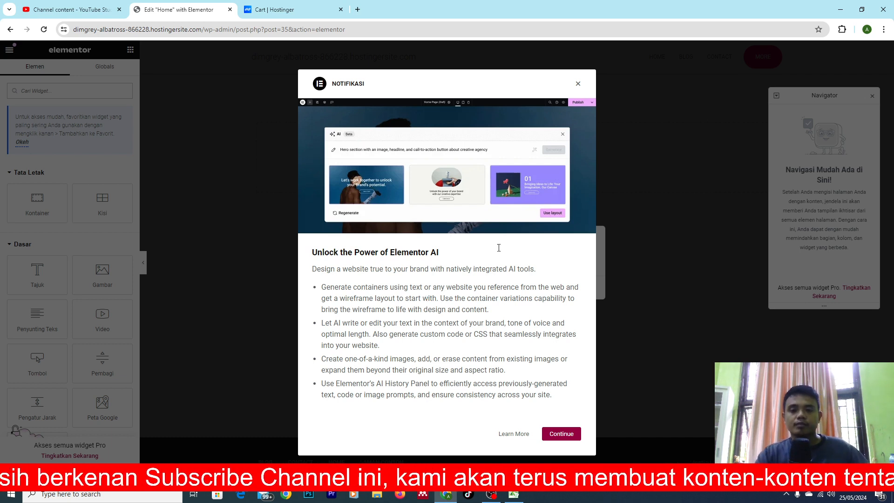
Dismiss the Elementor AI notification and the Navigator, and accept Hestia's default styling for Elementor widgets.
left_click(579, 84)
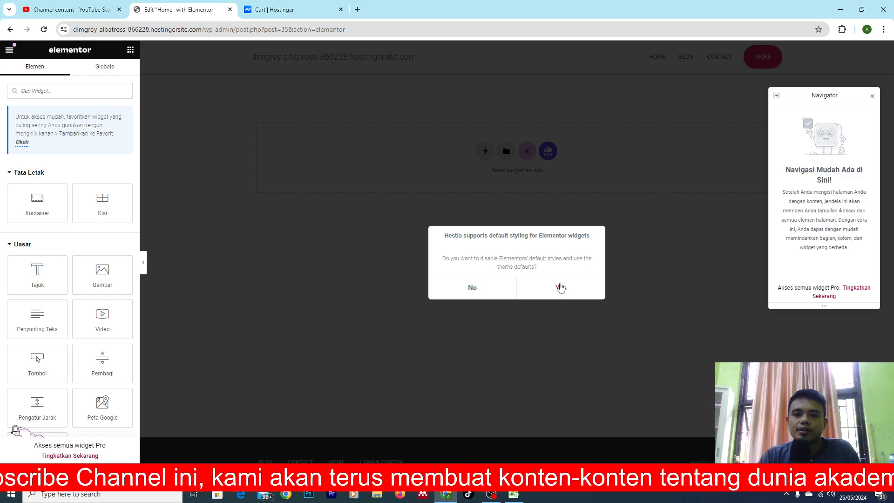
left_click(872, 97)
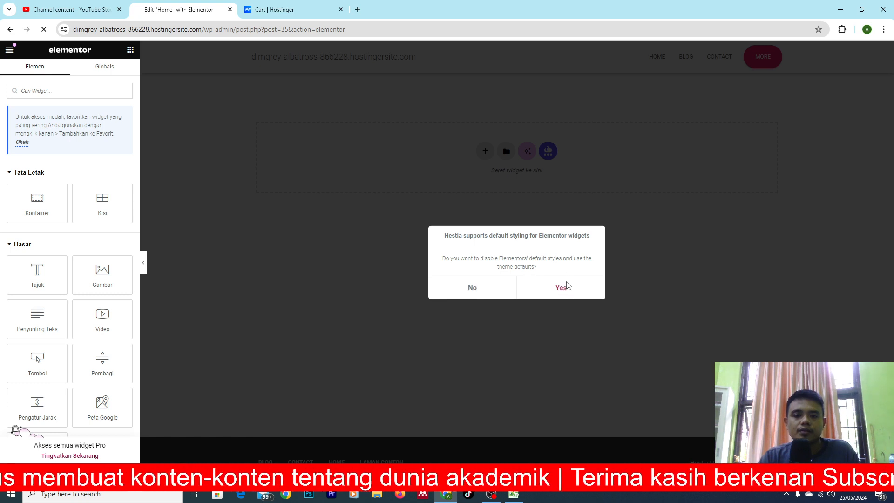
left_click(562, 289)
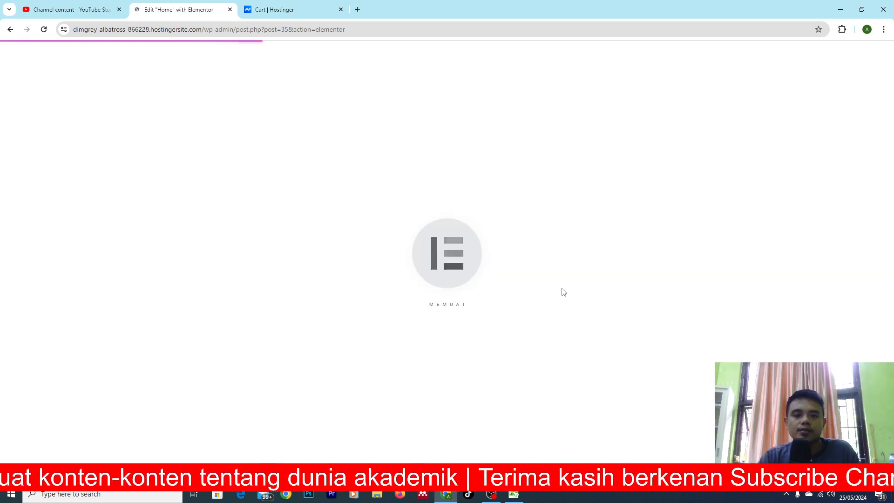
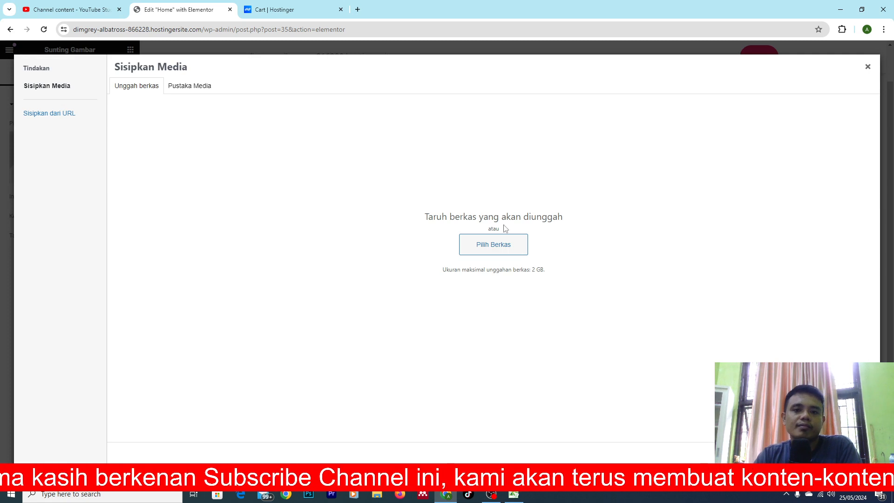
Upload the "Green Colorful Back to School Banner" image from the Downloads folder and insert it into the page's image widget.
left_click(495, 247)
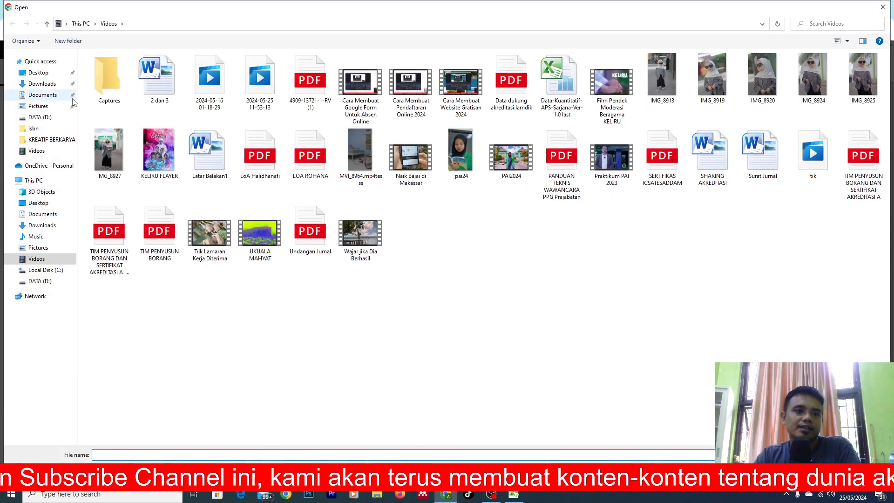
left_click(46, 83)
scroll(367, 208, "down", 5)
scroll(367, 208, "up", 5)
scroll(368, 208, "down", 10)
scroll(367, 209, "down", 3)
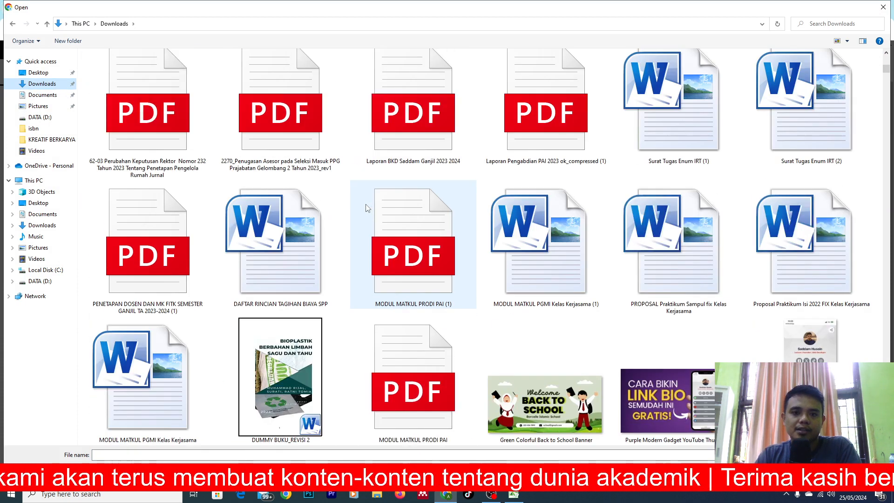
scroll(368, 208, "up", 15)
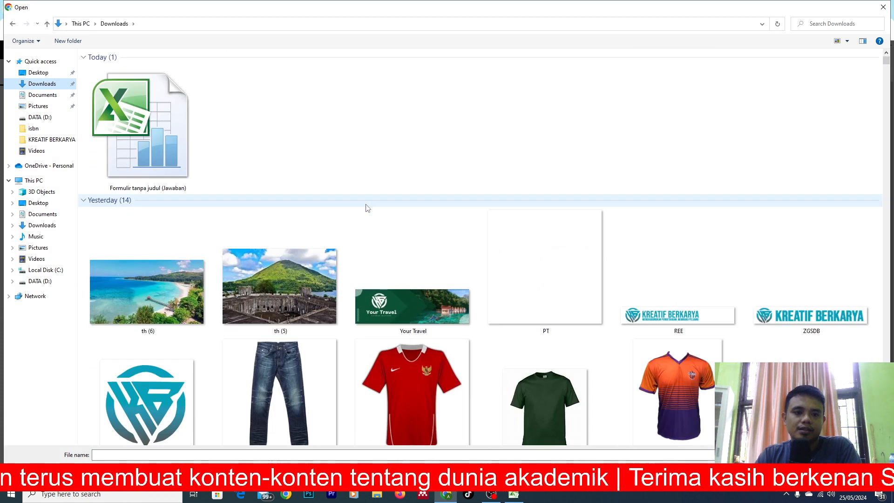
scroll(368, 209, "down", 10)
scroll(368, 208, "up", 5)
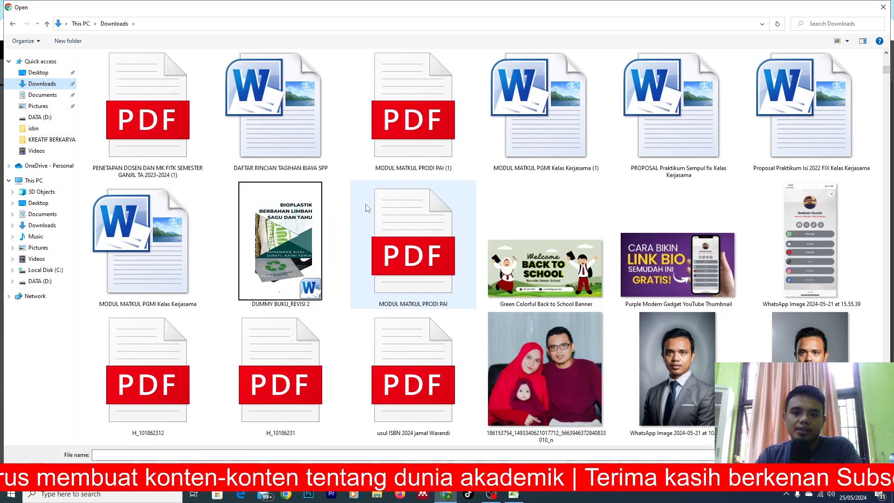
double_click(522, 270)
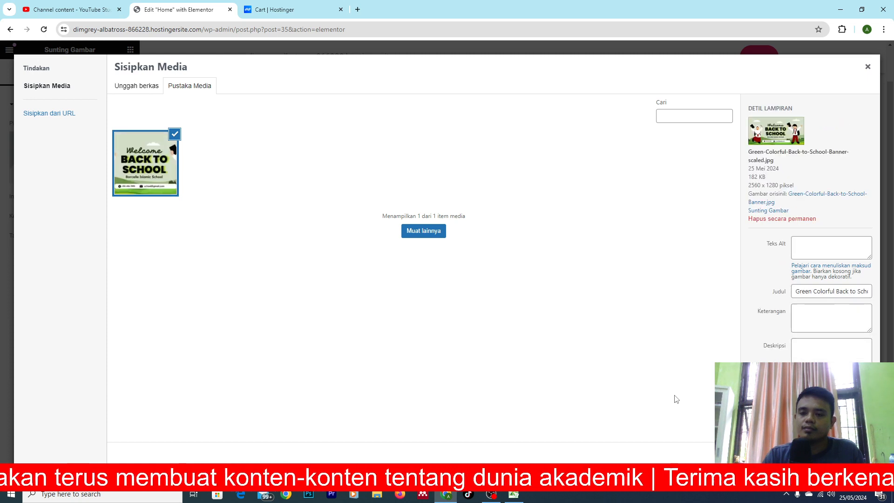
left_click(847, 451)
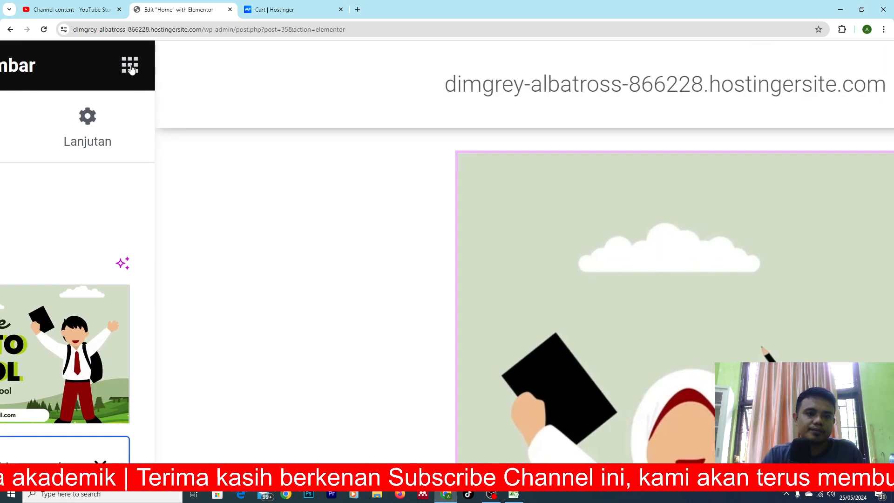
Add a Flexbox container with two equal columns below the banner image.
left_click(131, 69)
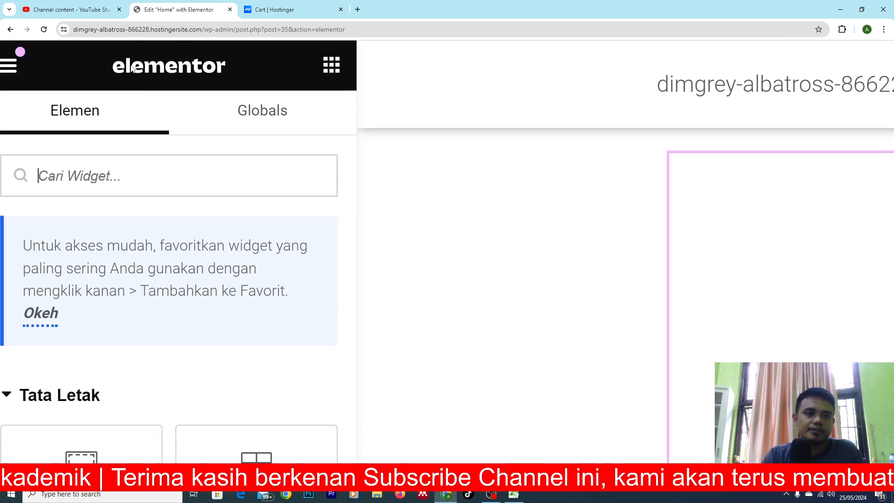
key("ctrl+0")
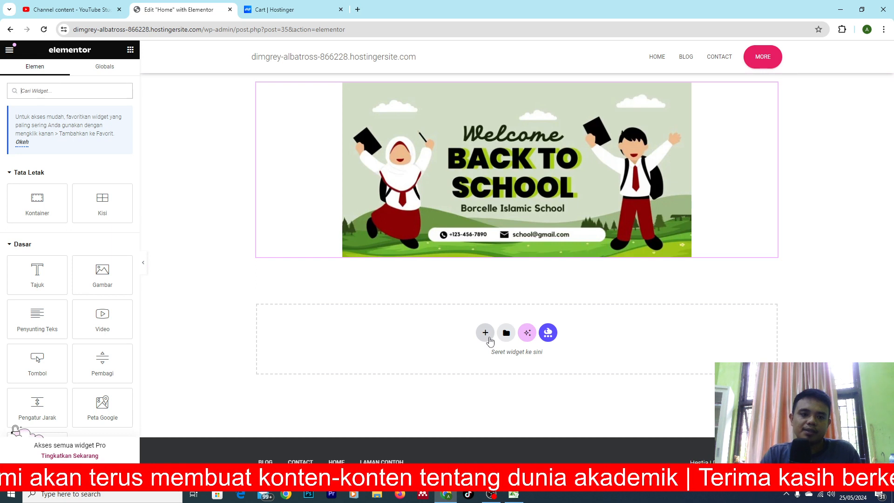
left_click(489, 339)
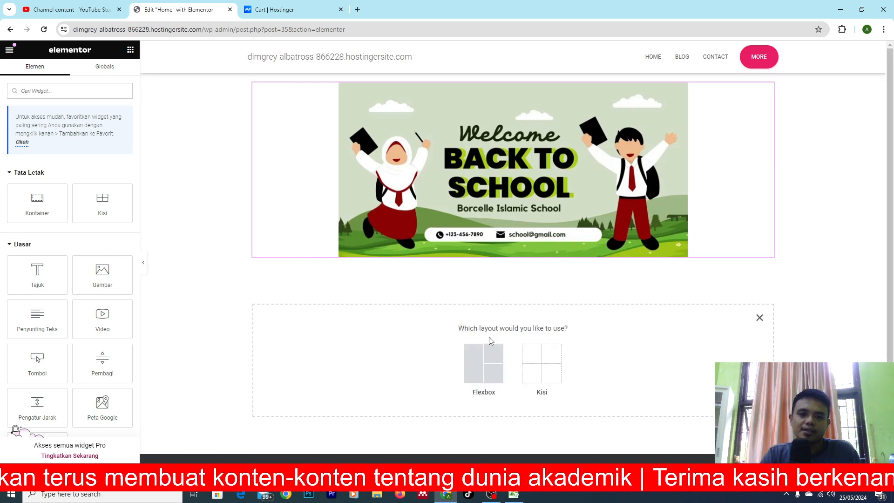
left_click(488, 368)
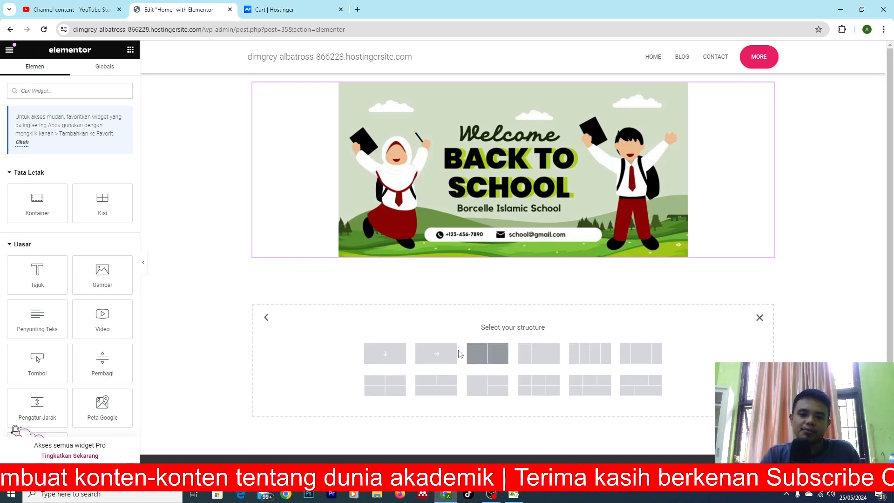
left_click(488, 357)
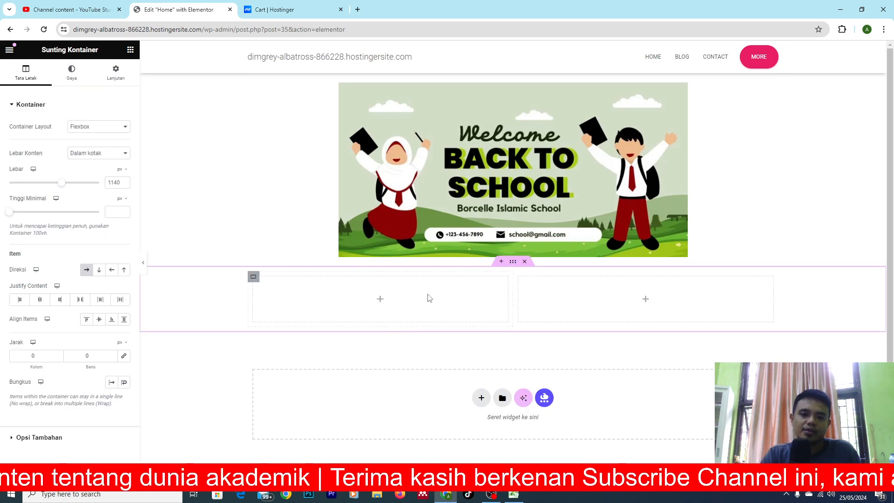
Find the Kotak Gambar widget in the Umum group and place it in the left column of the new container.
left_click(131, 51)
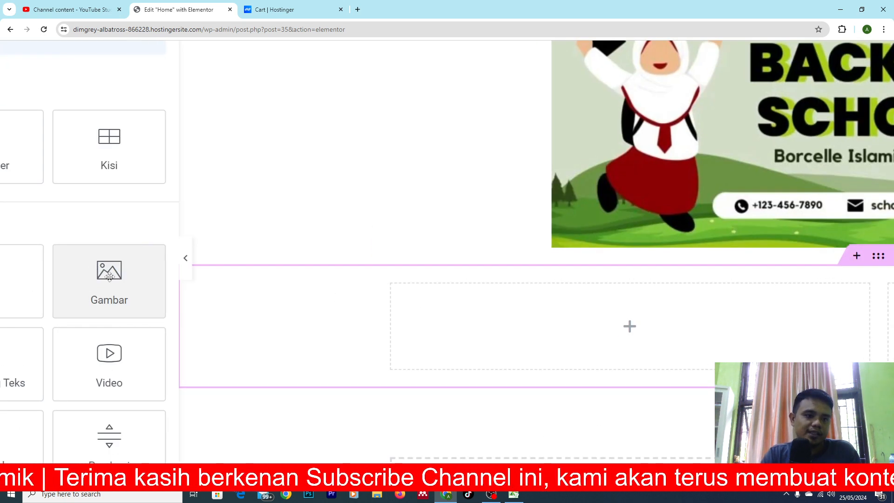
scroll(111, 279, "down", 1)
scroll(95, 342, "down", 3)
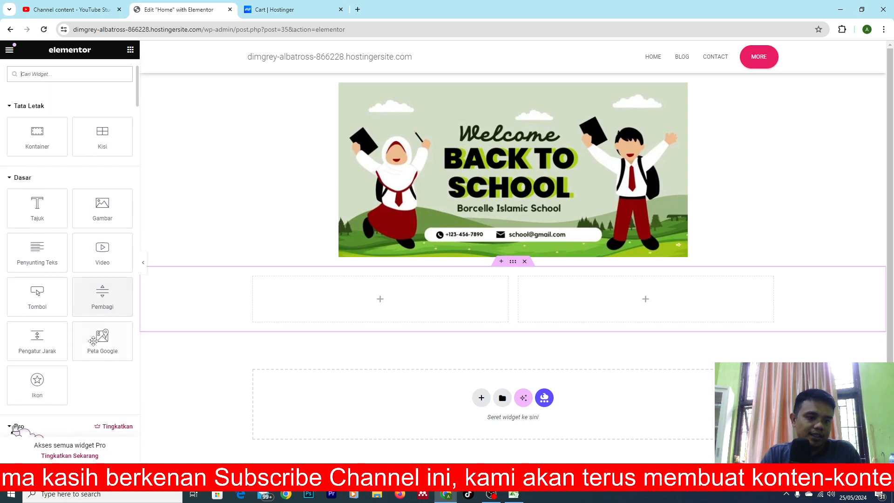
scroll(96, 345, "down", 7)
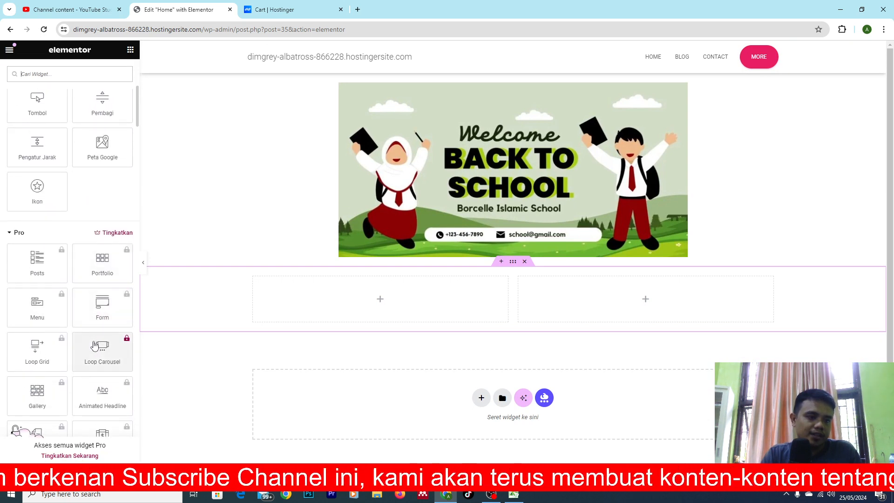
scroll(95, 345, "down", 5)
scroll(94, 370, "up", 5)
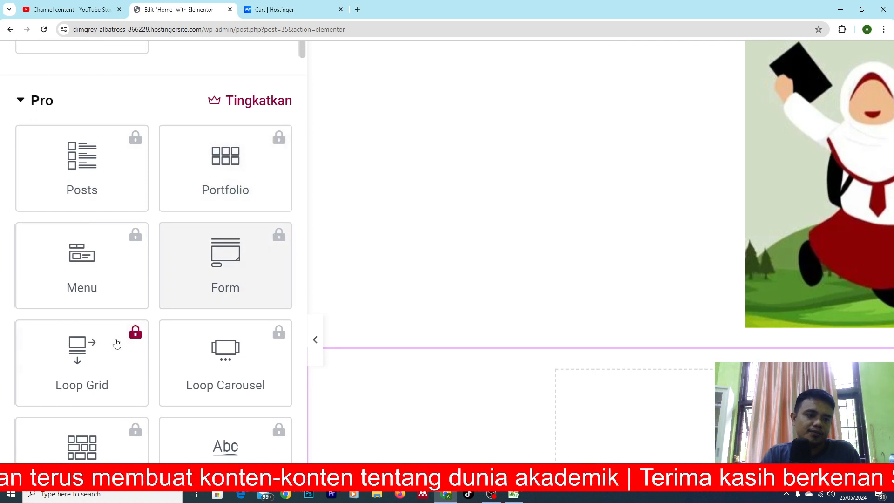
scroll(123, 317, "down", 1)
scroll(123, 317, "down", 7)
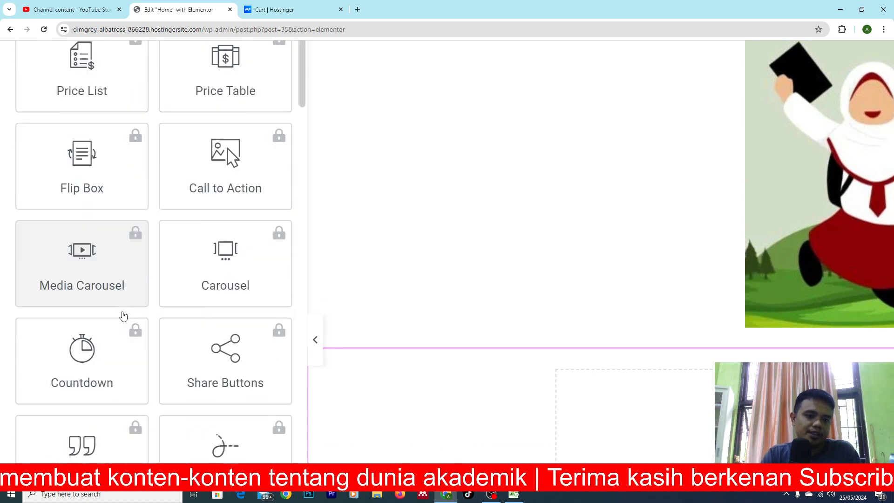
key("ctrl+minus")
key("ctrl+minus")
key("ctrl+minus")
scroll(123, 316, "down", 10)
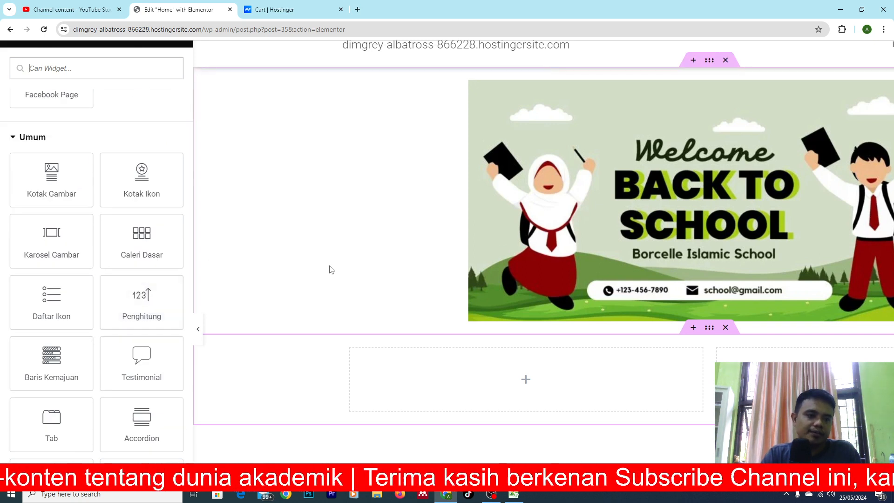
key("ctrl+minus")
key("ctrl+plus")
key("ctrl+plus")
key("ctrl+plus")
key("ctrl+plus")
key("ctrl+plus")
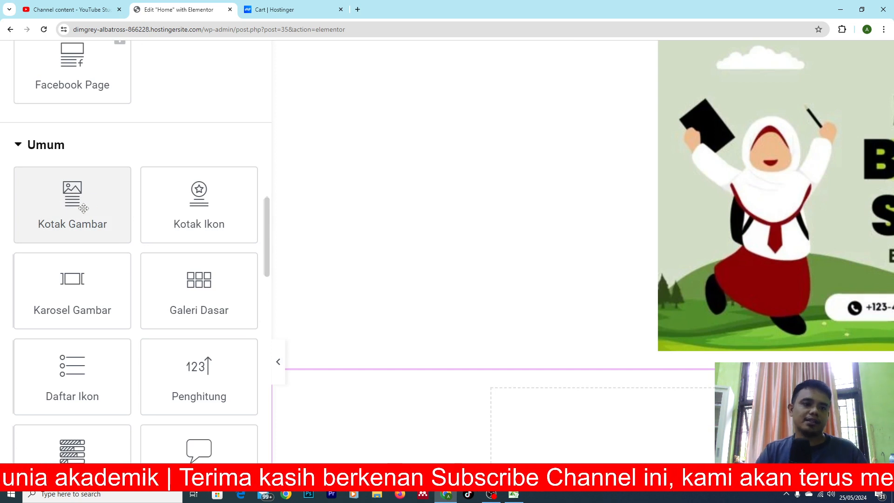
key("ctrl+minus")
key("ctrl+minus")
key("ctrl+minus")
left_click_drag(69, 195, 472, 350)
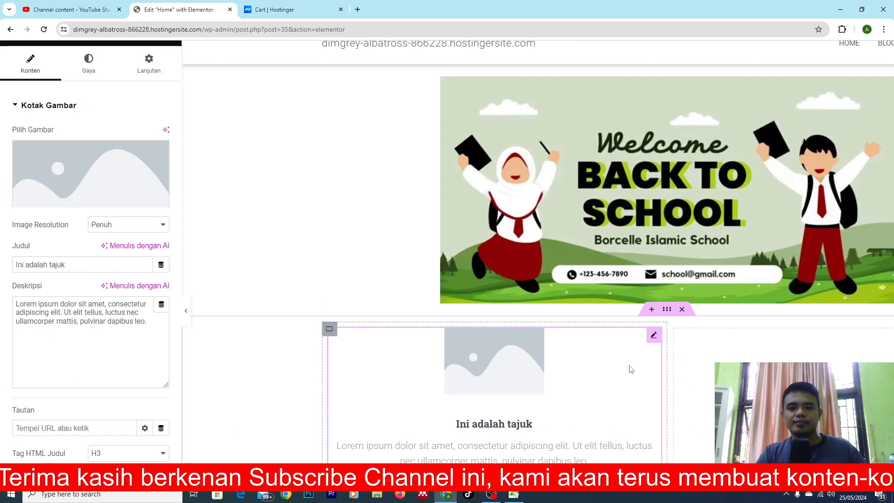
Set the image box's picture to the castle photo from the media library.
scroll(628, 369, "down", 3)
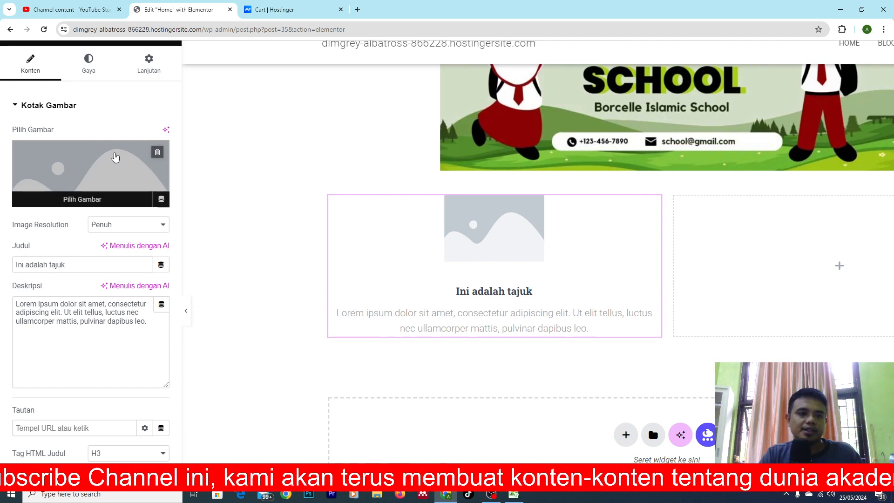
left_click(104, 175)
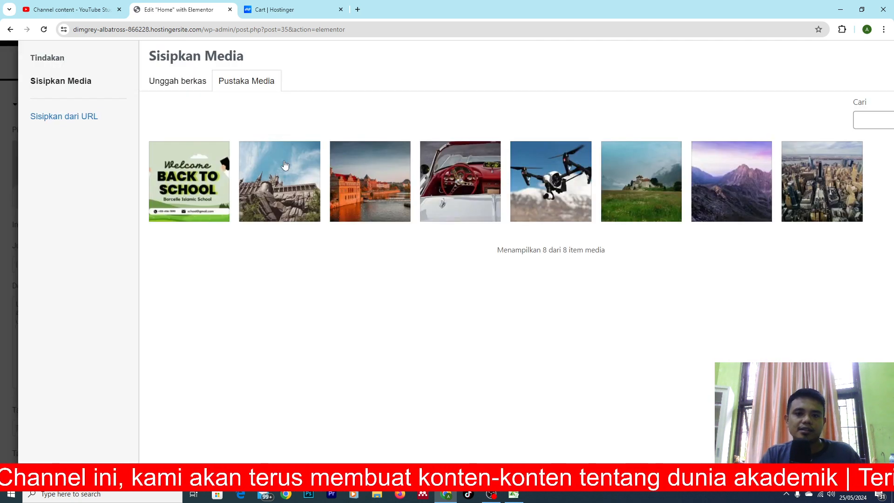
left_click(285, 190)
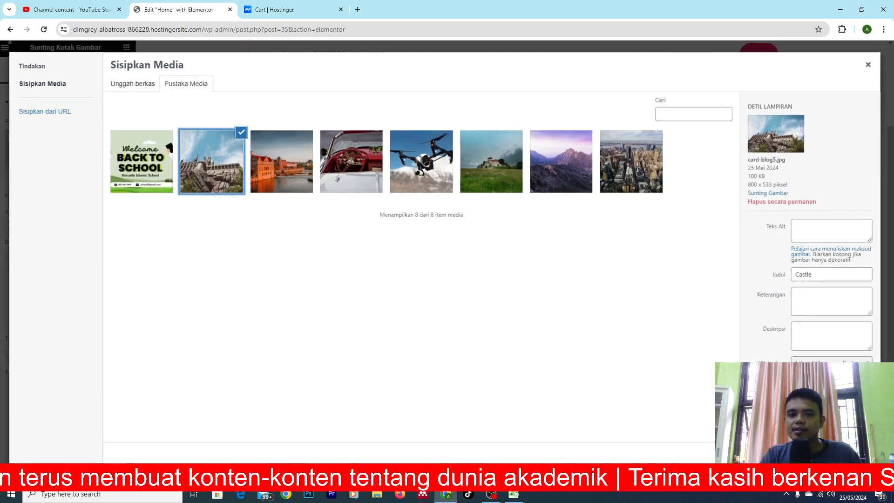
left_click(844, 454)
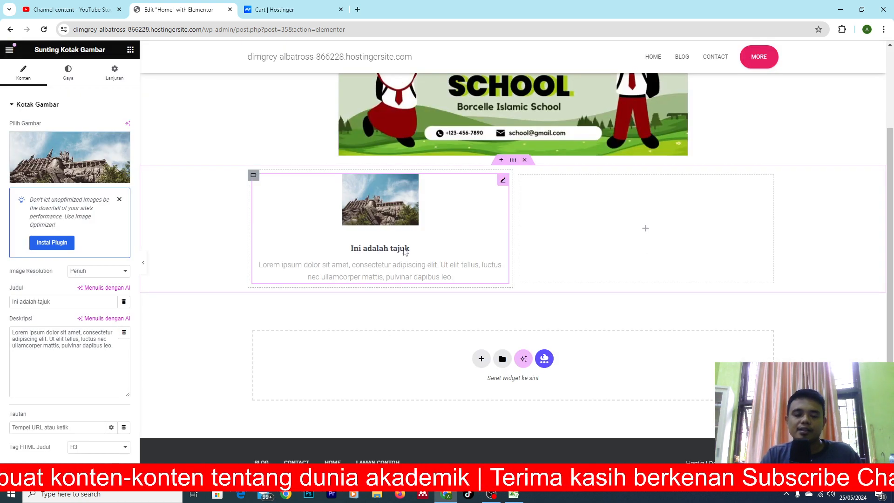
Examine the image box's title and description as text that can be selected and edited directly on the page.
left_click_drag(409, 249, 351, 249)
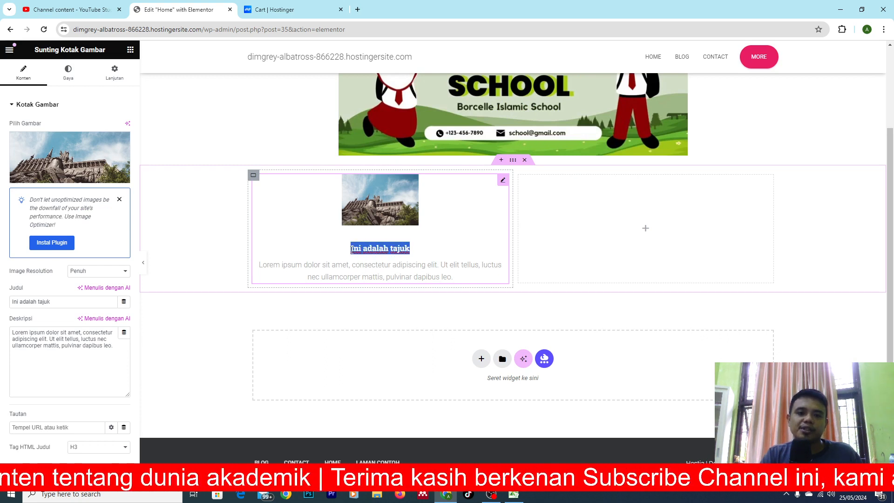
left_click(421, 273)
left_click_drag(451, 277, 260, 264)
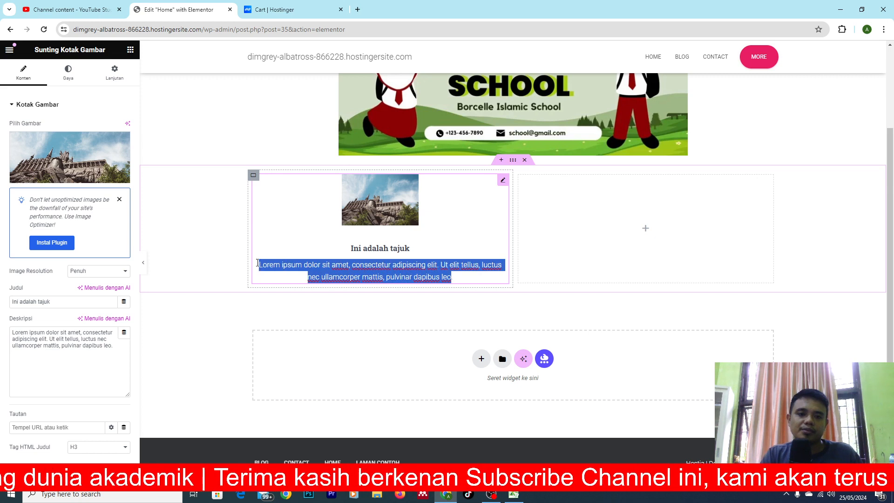
left_click(321, 276)
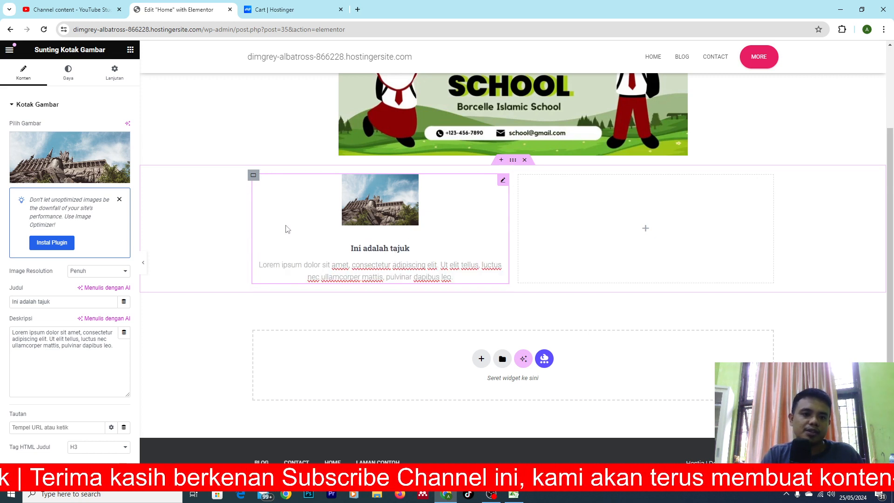
left_click(380, 248)
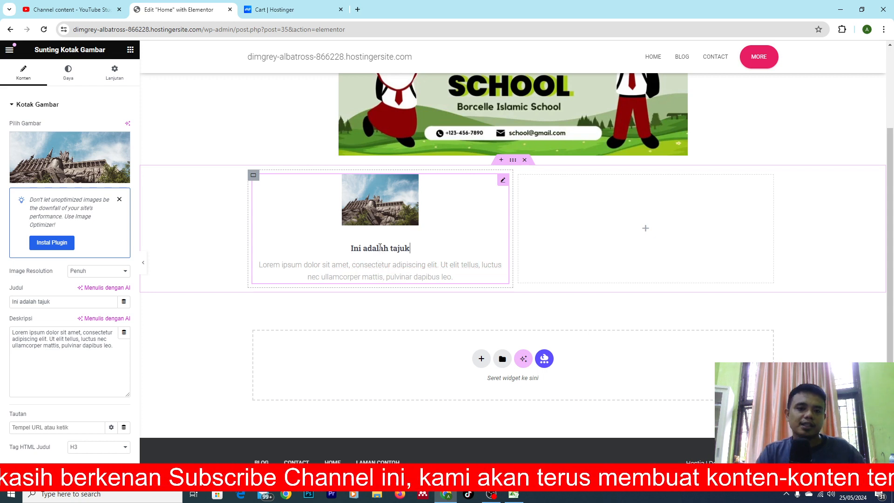
mouse_move(411, 252)
left_mouse_down()
mouse_move(382, 256)
mouse_move(433, 269)
mouse_move(394, 248)
left_mouse_up()
left_click(408, 251)
left_click(410, 248)
triple_click(410, 248)
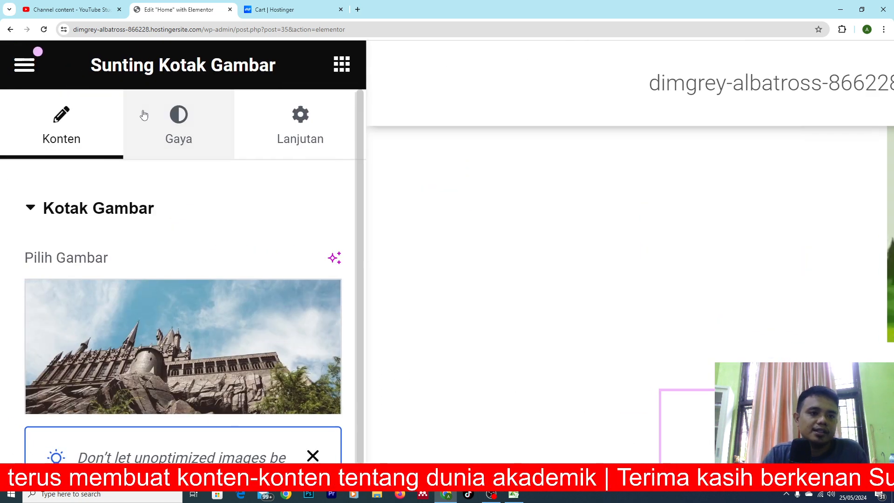
Set the image box's title colour to red in the Konten section of its style settings.
left_click(68, 82)
scroll(201, 280, "down", 5)
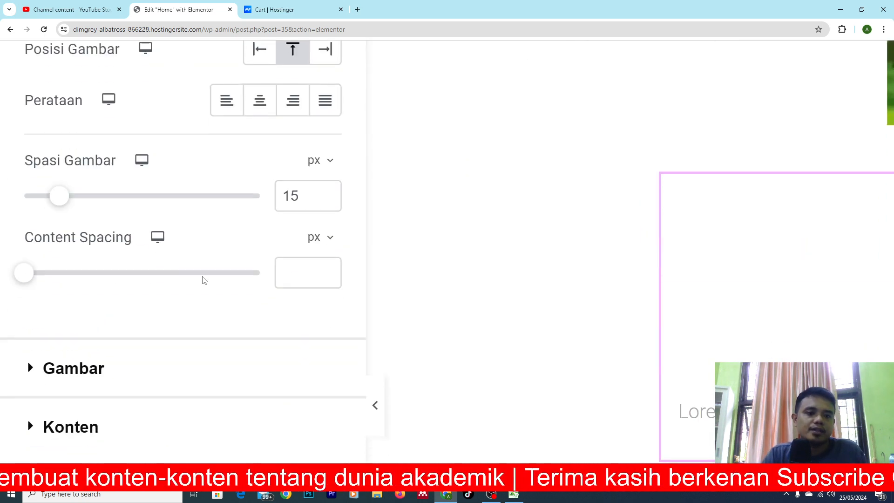
scroll(249, 327, "up", 5)
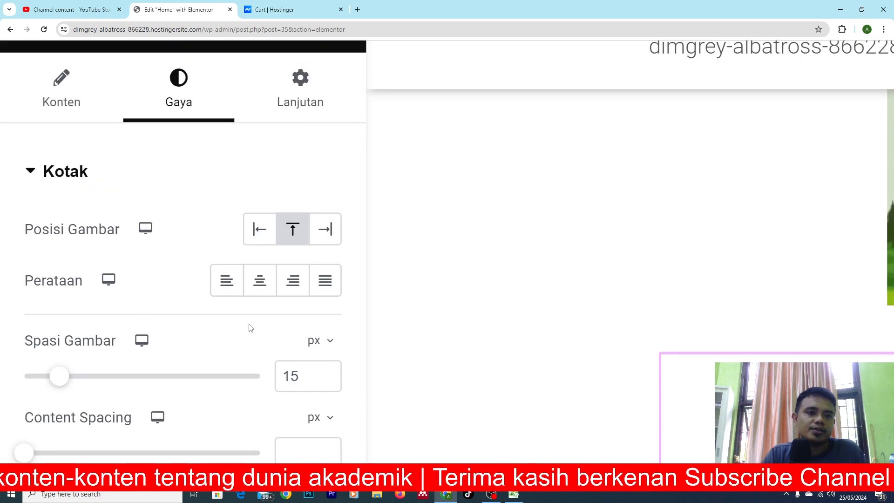
scroll(249, 328, "down", 2)
scroll(249, 327, "down", 7)
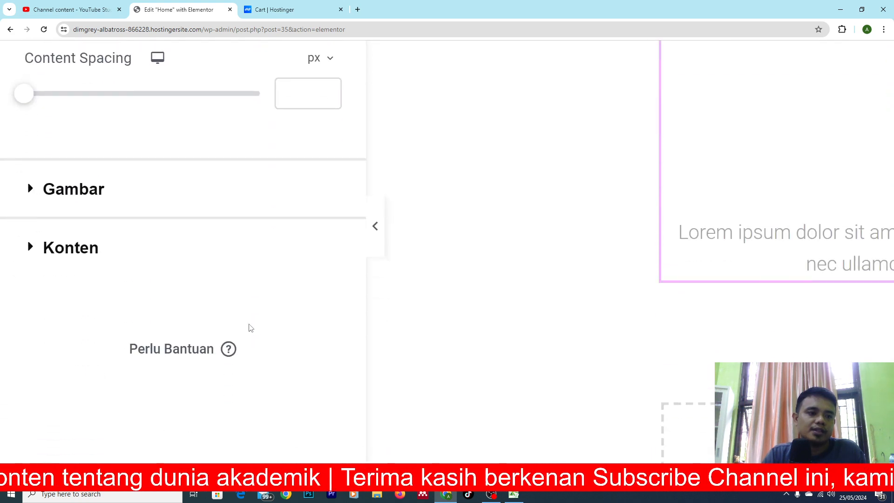
left_click(31, 245)
scroll(144, 263, "down", 6)
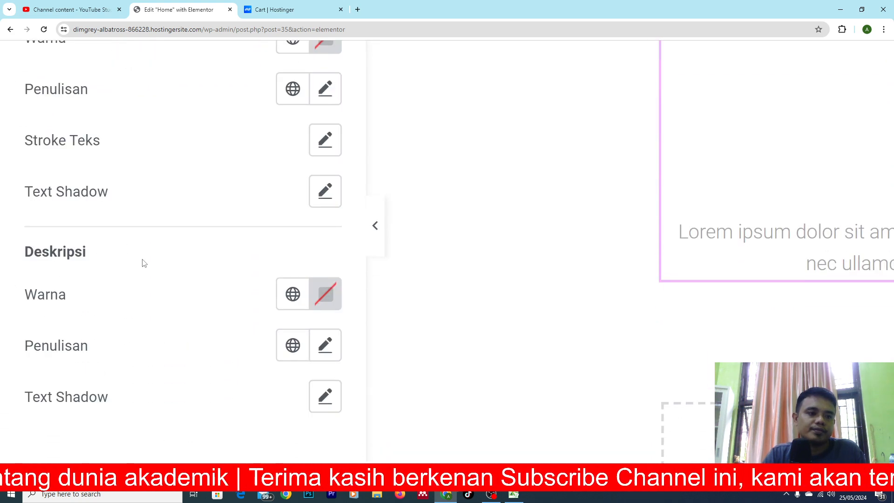
scroll(220, 136, "up", 3)
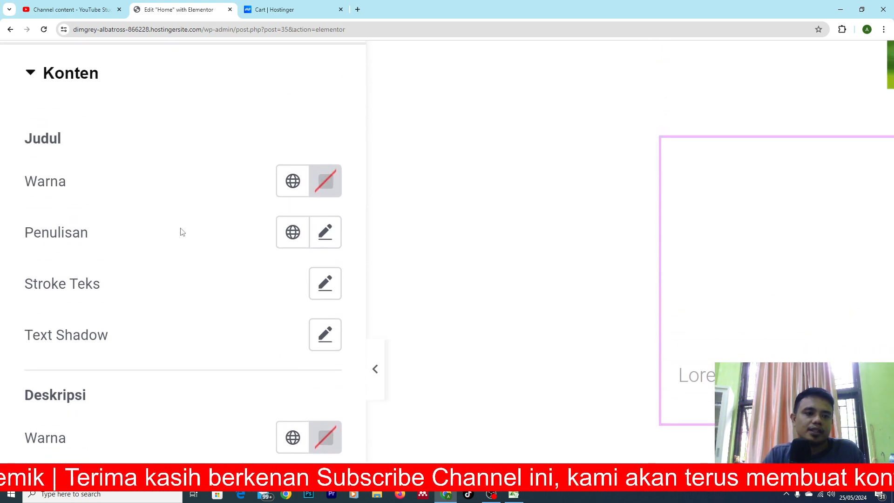
left_click(327, 236)
left_click(326, 233)
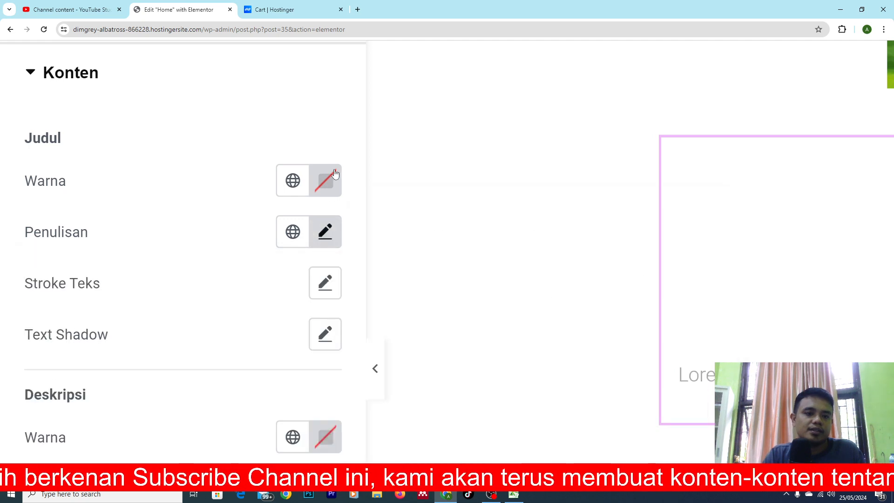
left_click(326, 181)
left_click_drag(331, 337, 491, 275)
left_click(543, 219)
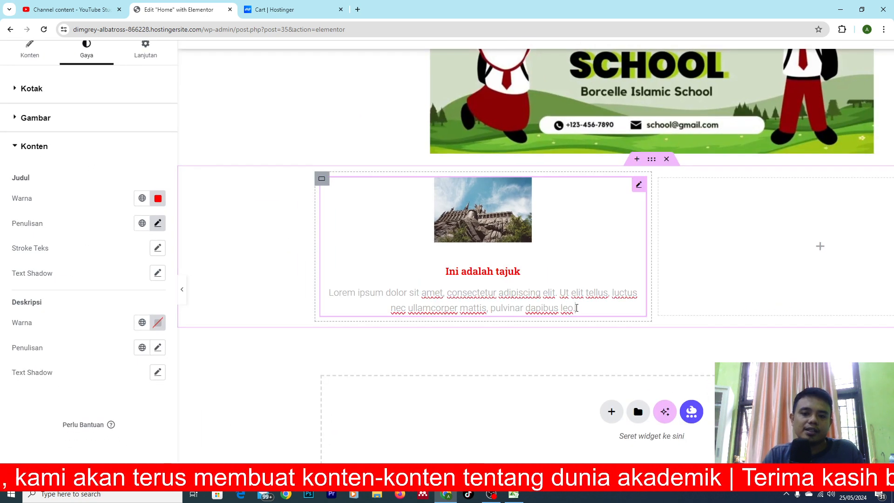
Set the image box's description colour to black in the Konten section of its style settings.
left_click(581, 313)
left_click(566, 308)
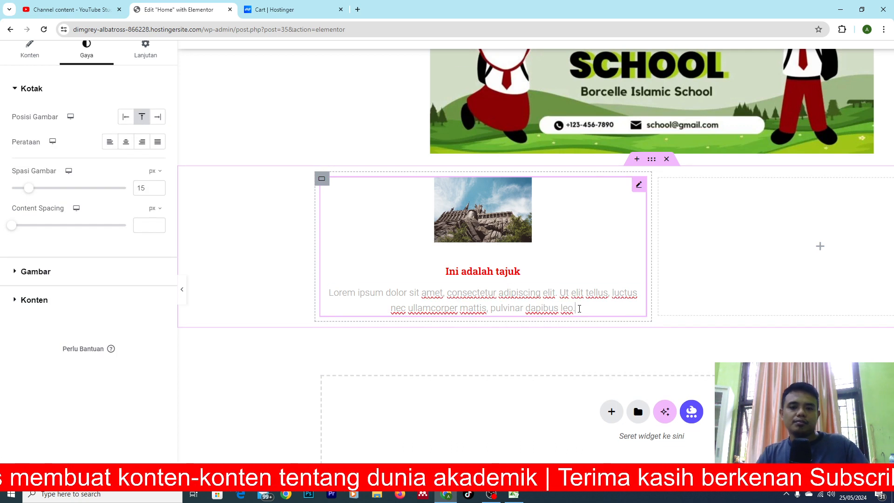
triple_click(579, 308)
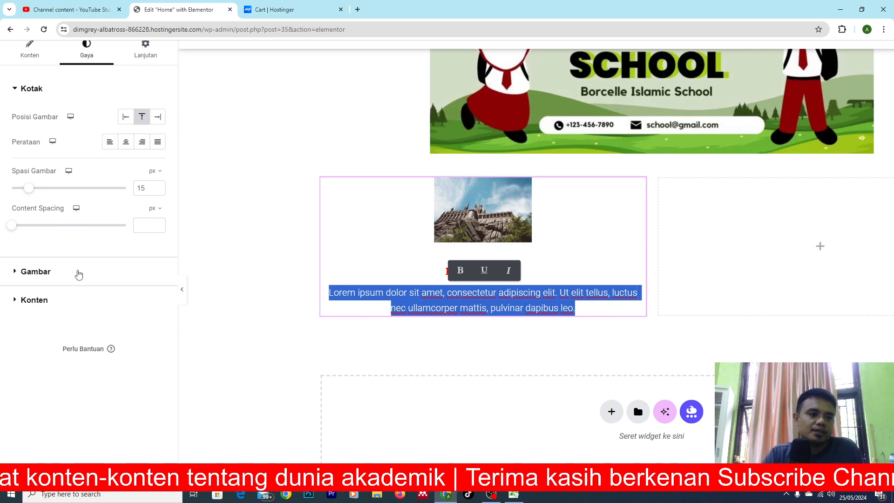
left_click(18, 301)
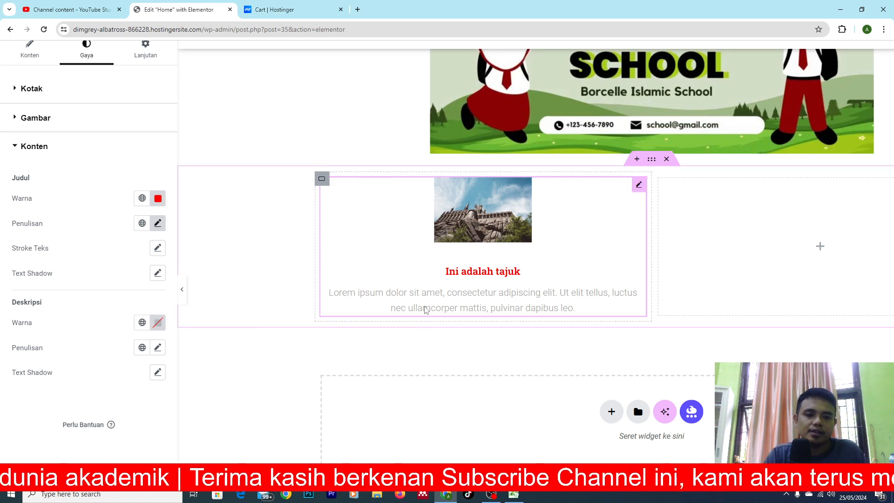
left_click(570, 309)
left_click_drag(571, 308, 329, 293)
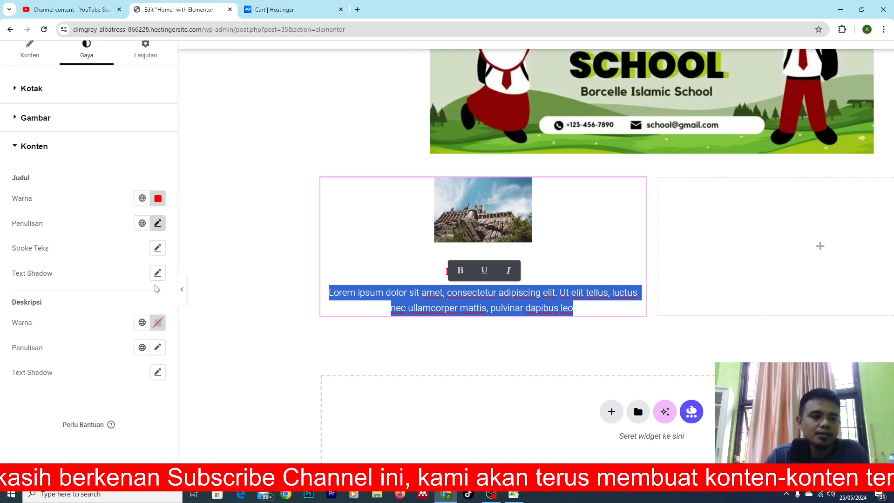
left_click(159, 324)
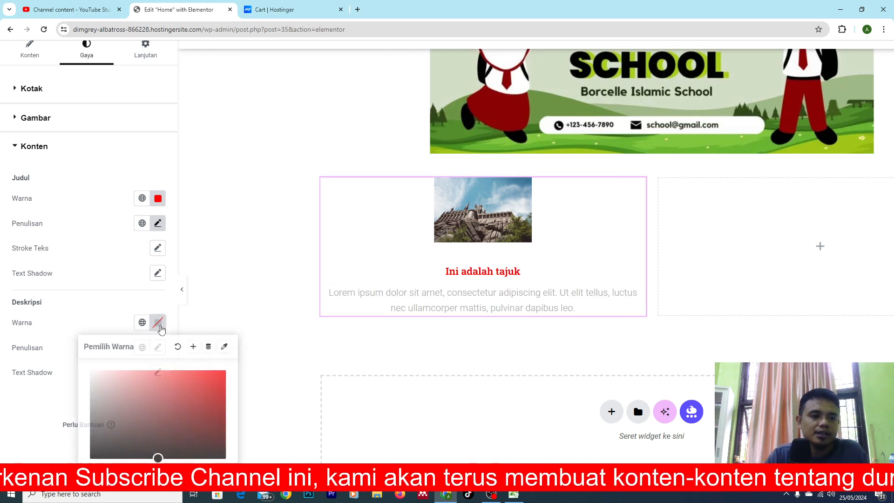
left_click(225, 370)
left_click_drag(192, 400, 239, 492)
left_click(276, 289)
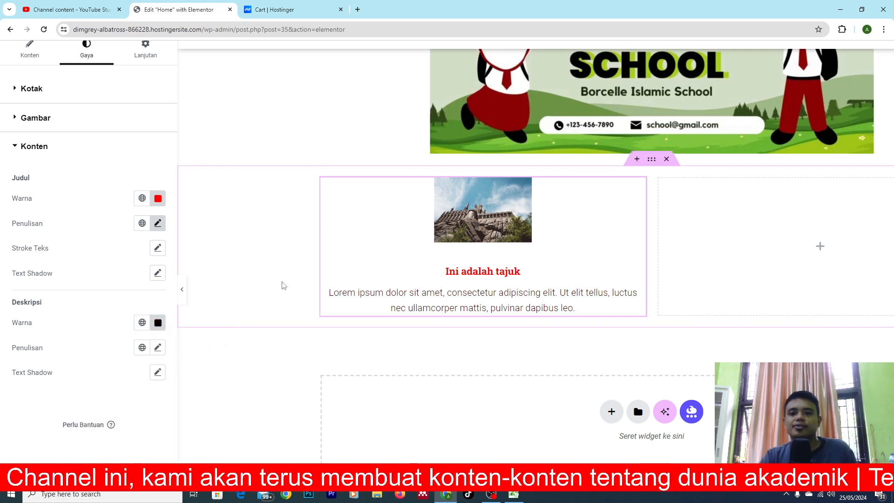
Find the Peta Google widget in the Dasar group and place it in the empty right column beside the image box.
scroll(597, 263, "down", 3)
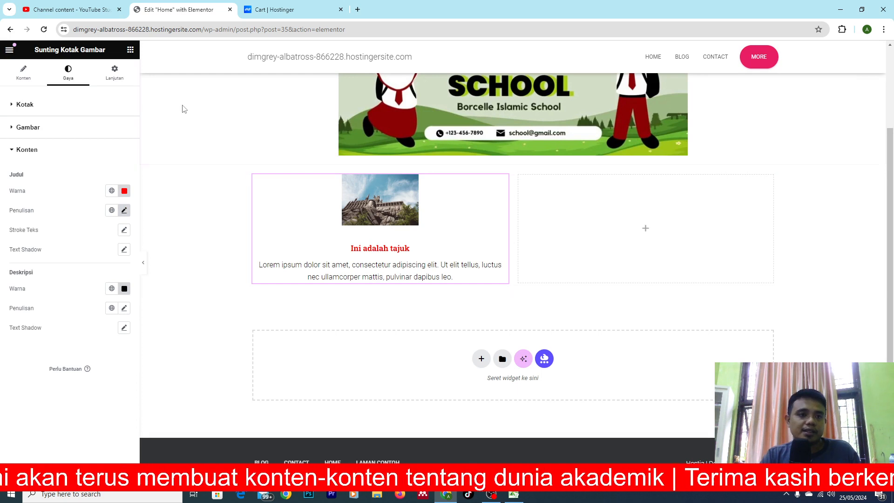
left_click(130, 50)
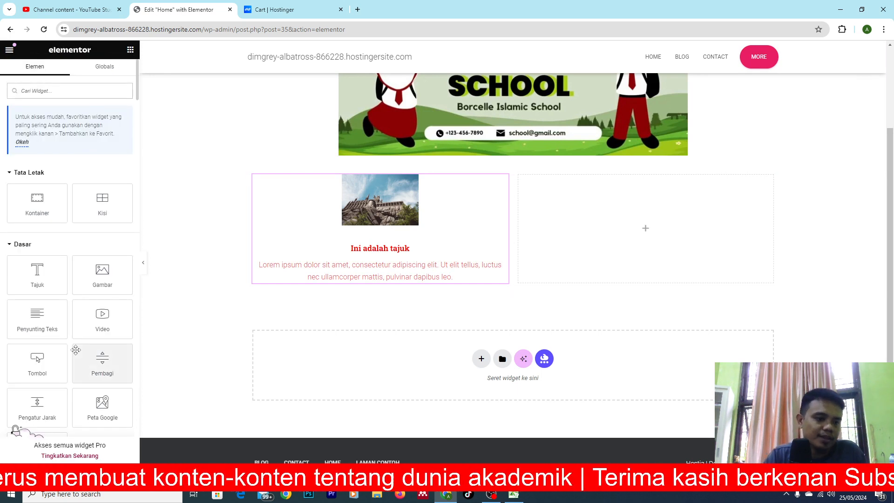
scroll(76, 350, "down", 2)
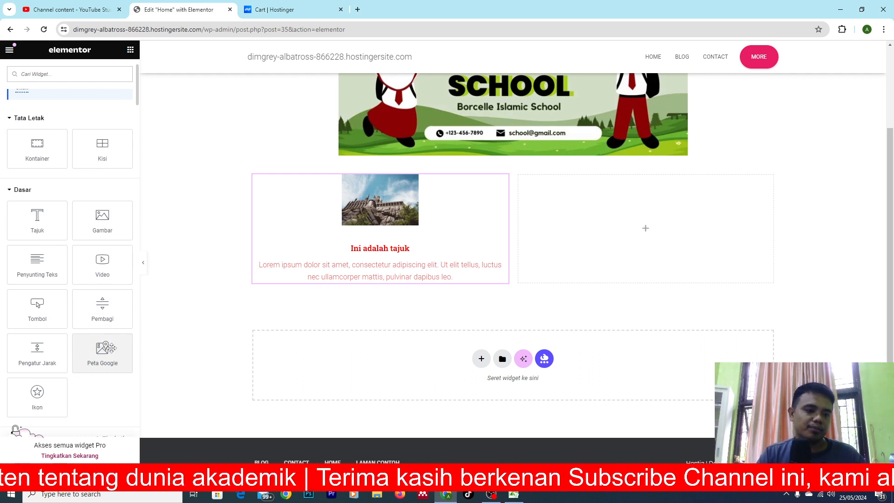
scroll(95, 370, "up", 1)
scroll(95, 369, "up", 5)
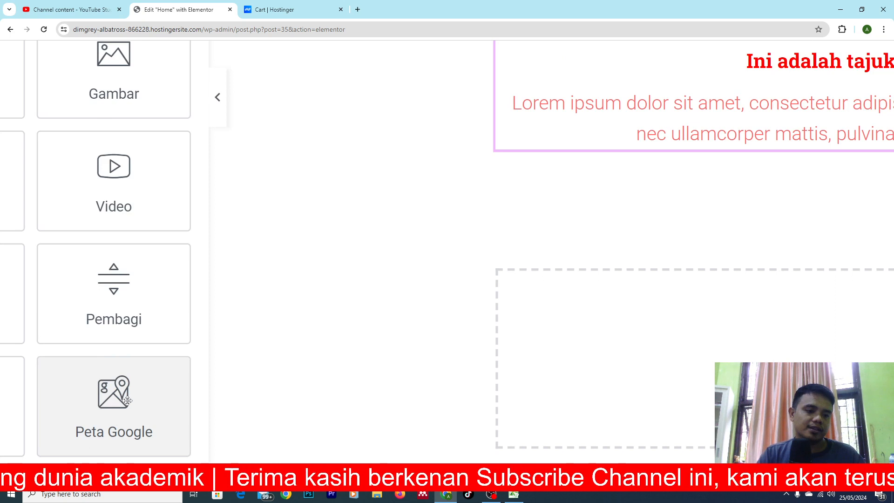
scroll(129, 406, "down", 5)
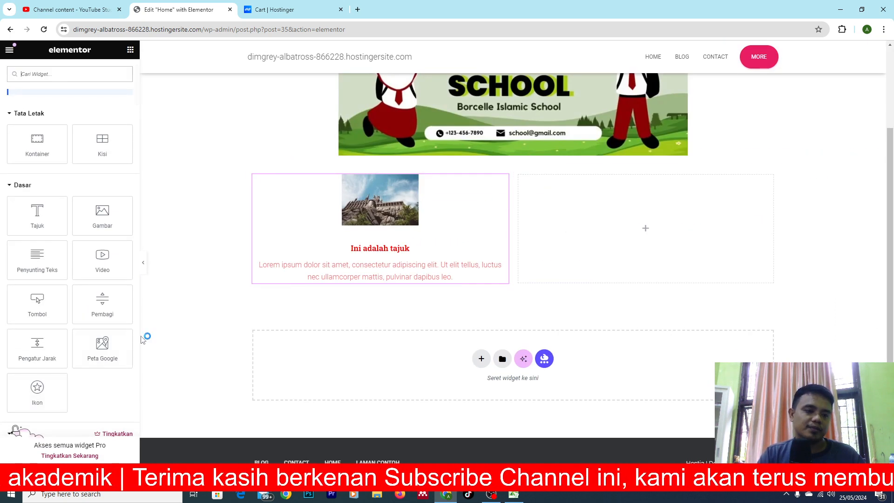
left_click_drag(102, 347, 644, 224)
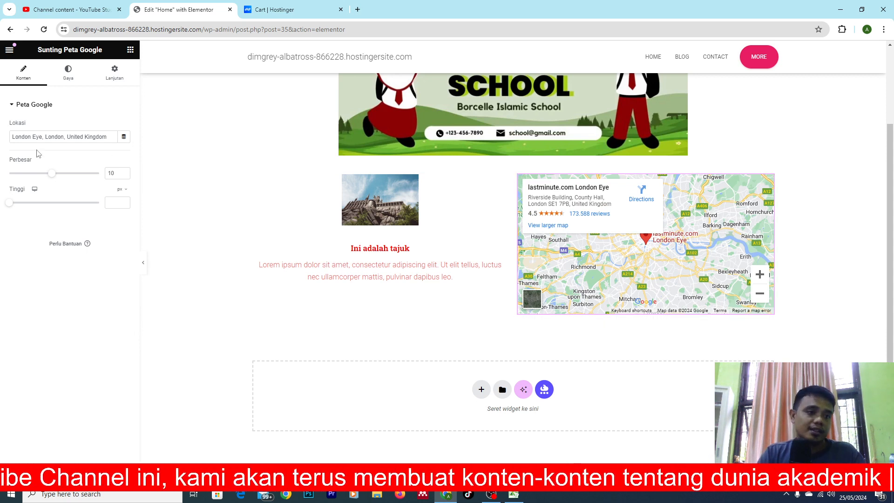
Replace the Google map's location with Maluku.
scroll(36, 153, "up", 5)
scroll(36, 154, "up", 3)
left_click(154, 239)
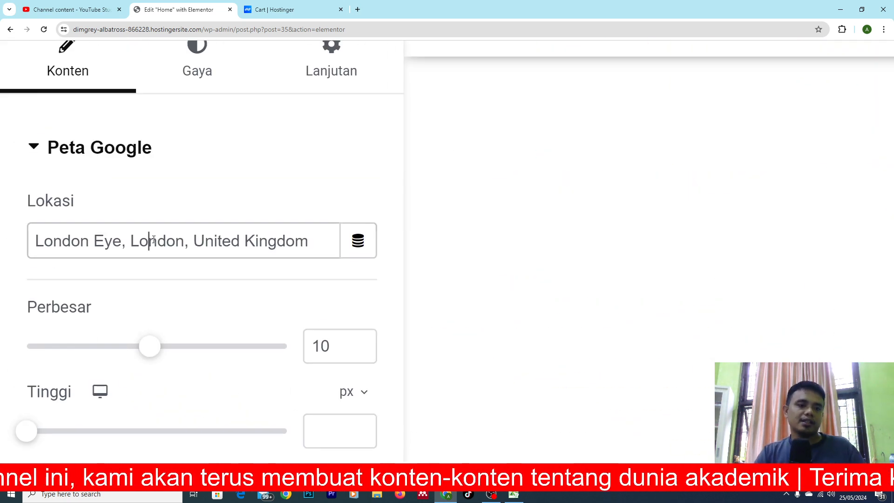
key("ctrl+a")
key("BackSpace")
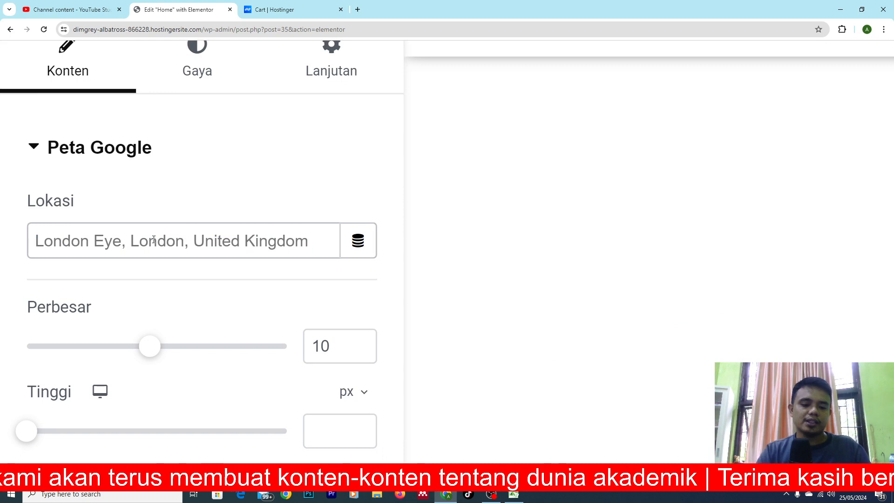
type("Maluku")
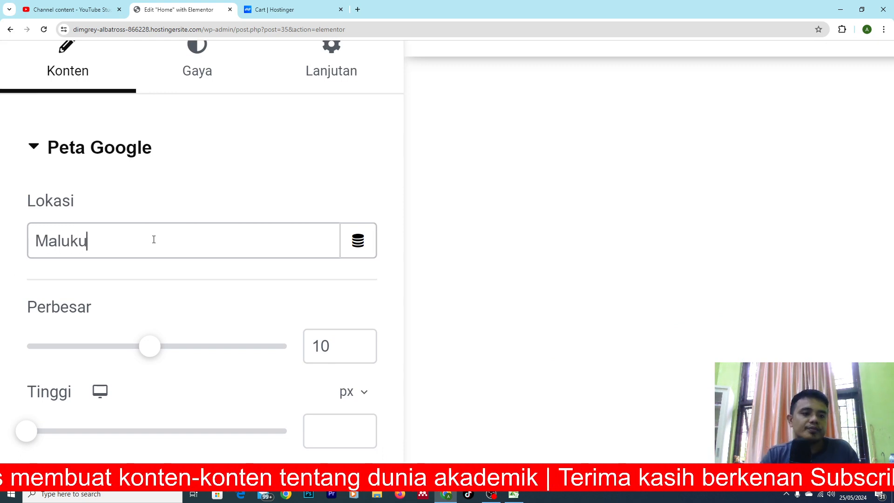
key("ctrl+0")
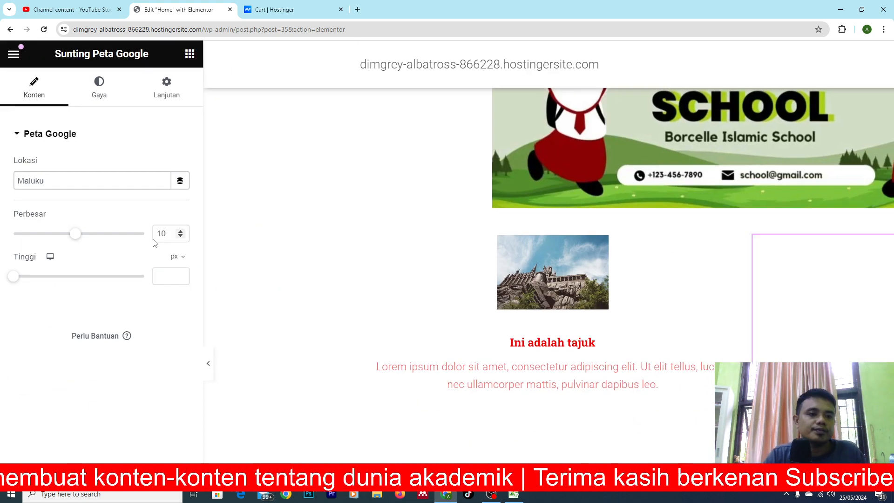
scroll(583, 314, "down", 3)
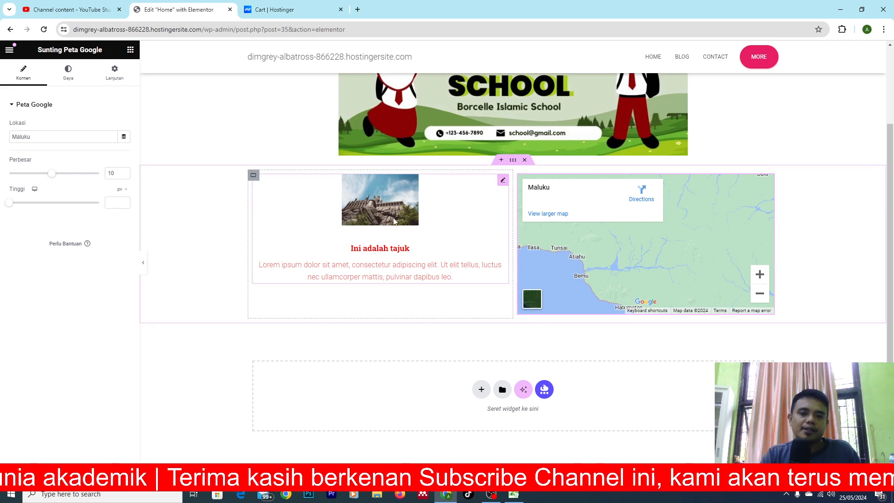
Give the two-column container a gradient background with dark purple #692264 as its first colour.
left_click(515, 163)
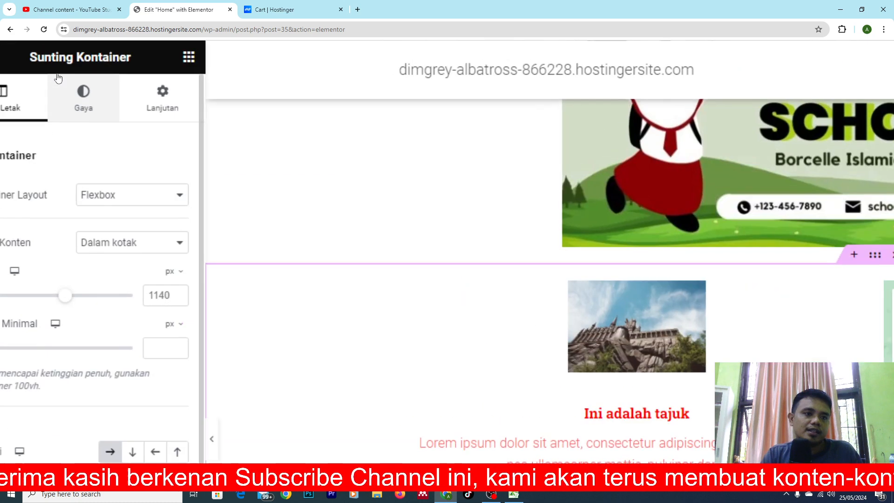
left_click(86, 95)
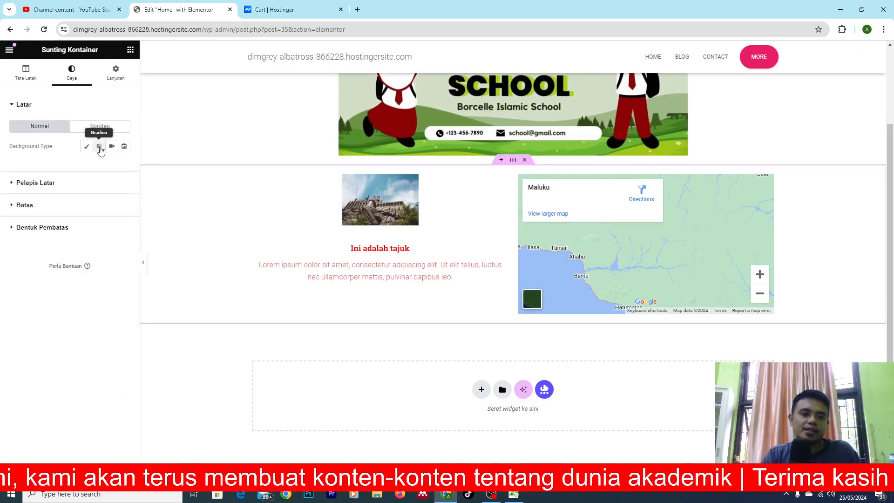
left_click(99, 147)
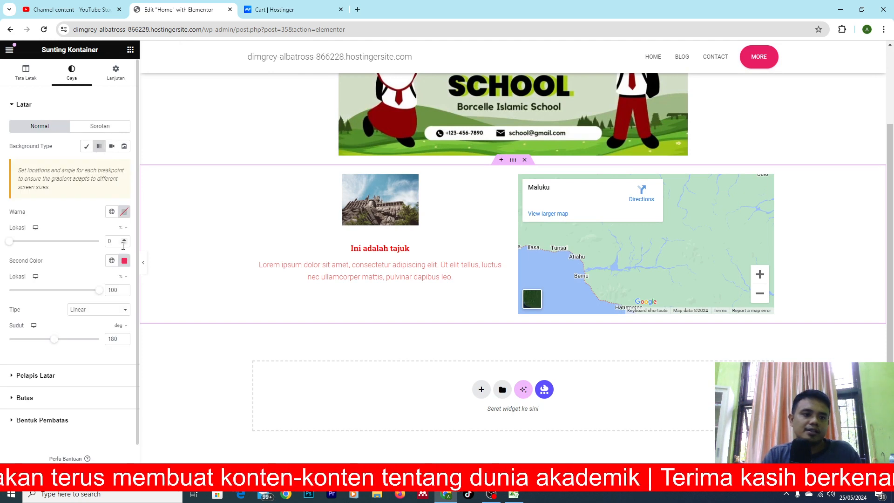
left_click(124, 212)
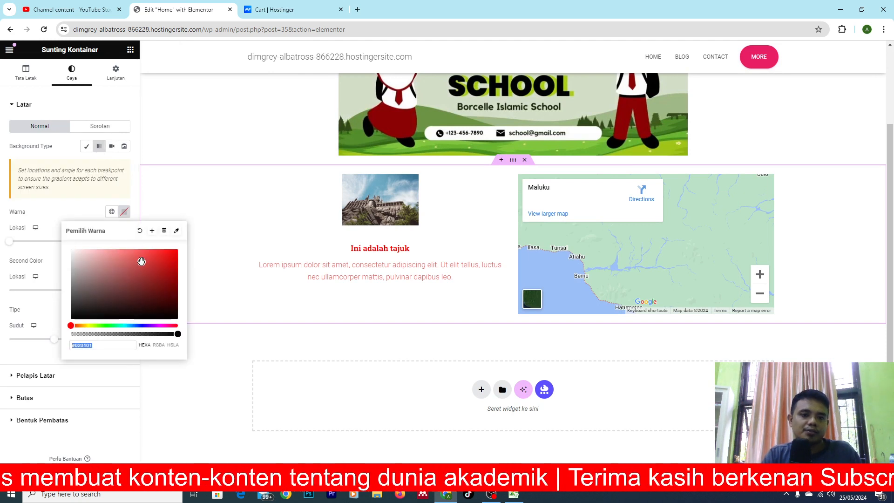
mouse_move(141, 261)
left_mouse_down()
mouse_move(163, 292)
mouse_move(92, 282)
mouse_move(98, 309)
mouse_move(77, 325)
mouse_move(161, 325)
left_mouse_up()
mouse_move(141, 294)
left_mouse_down()
mouse_move(134, 278)
mouse_move(144, 292)
left_mouse_up()
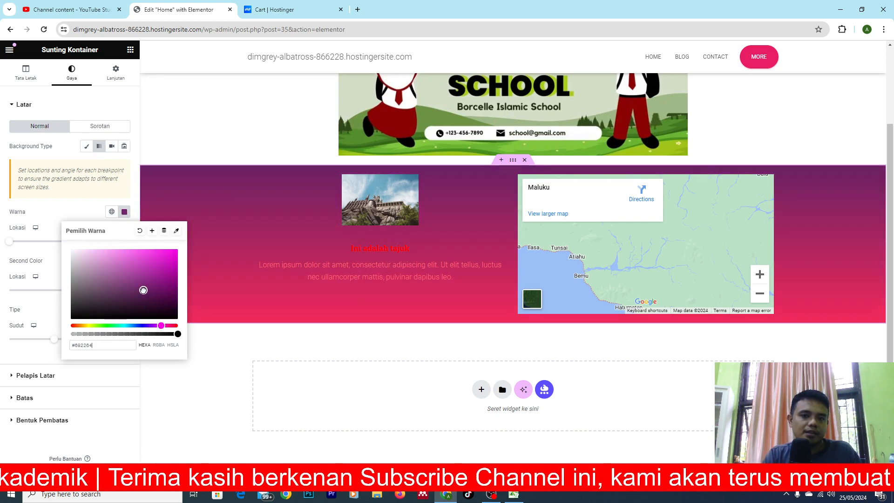
left_click(251, 345)
Set the image box's title colour to white #FFFFFF in its Konten style settings.
left_click(383, 251)
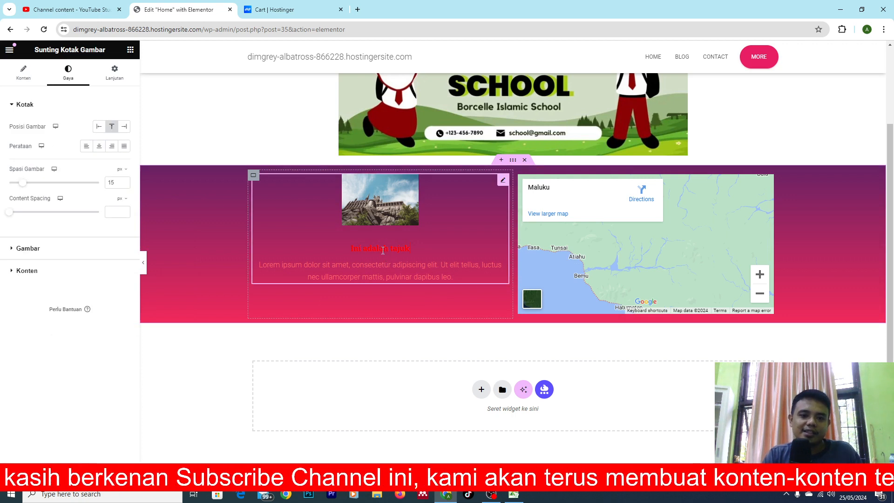
left_click_drag(410, 248, 351, 249)
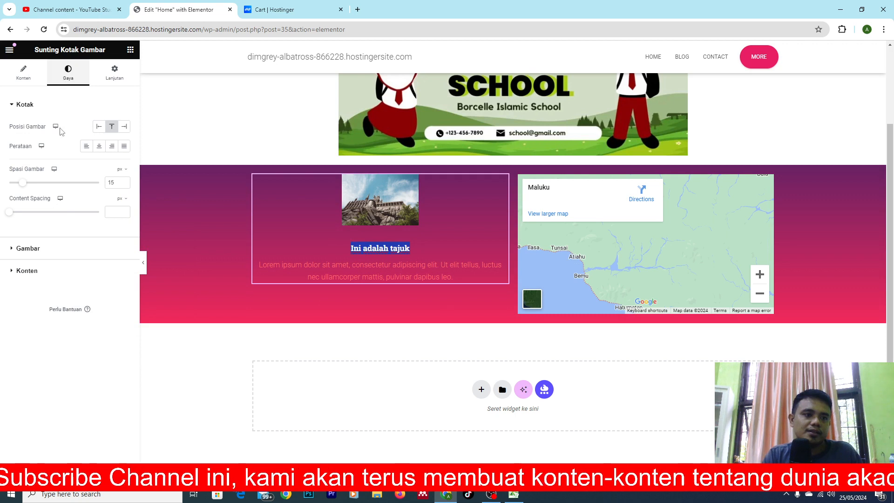
left_click(17, 272)
left_click(124, 191)
mouse_move(107, 235)
left_mouse_down()
mouse_move(88, 264)
mouse_move(70, 228)
left_mouse_up()
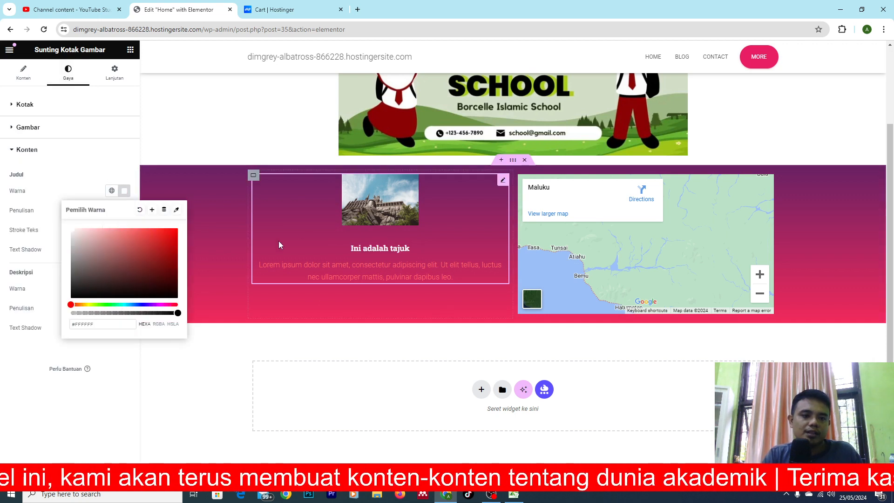
left_click(309, 256)
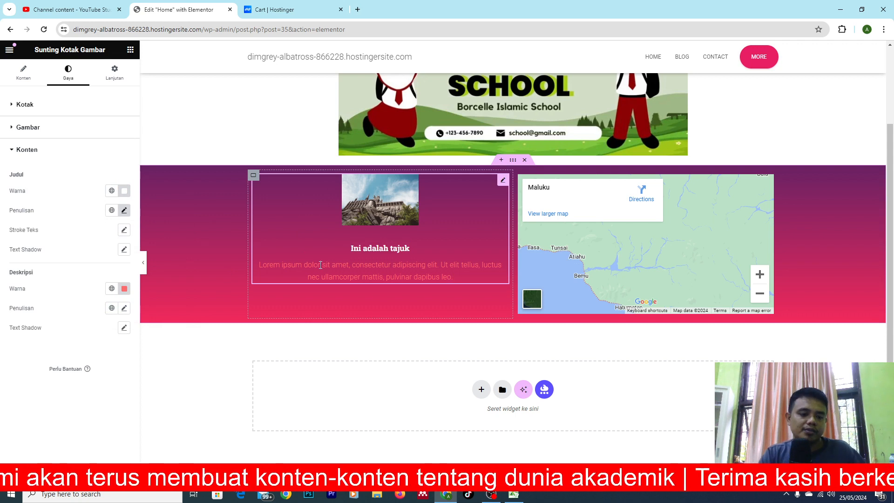
Set the image box's description colour to white #FFFFFF.
triple_click(320, 265)
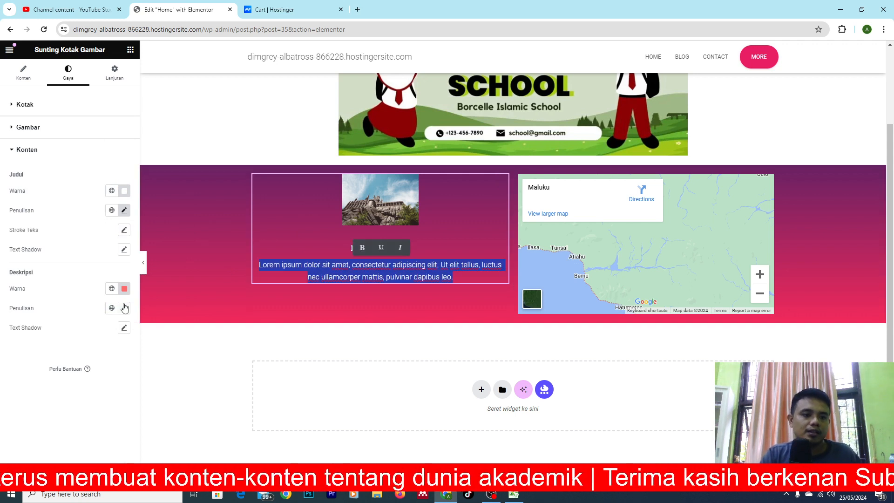
left_click(124, 288)
left_click_drag(99, 346, 53, 318)
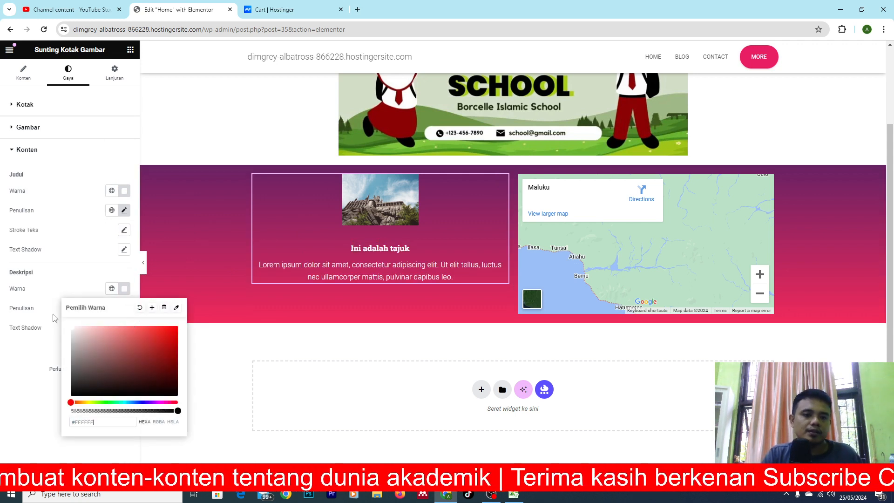
left_click(281, 349)
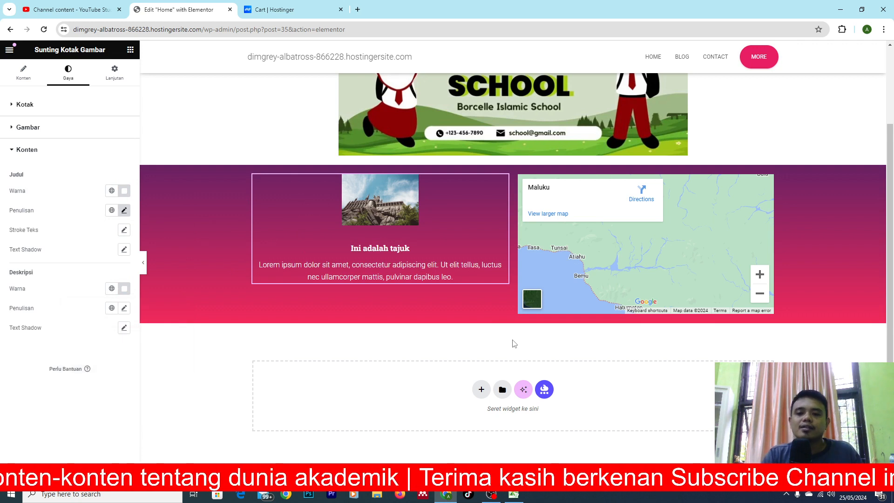
Add a Flexbox container with the single-column, downward structure below the gradient section.
scroll(522, 354, "down", 1)
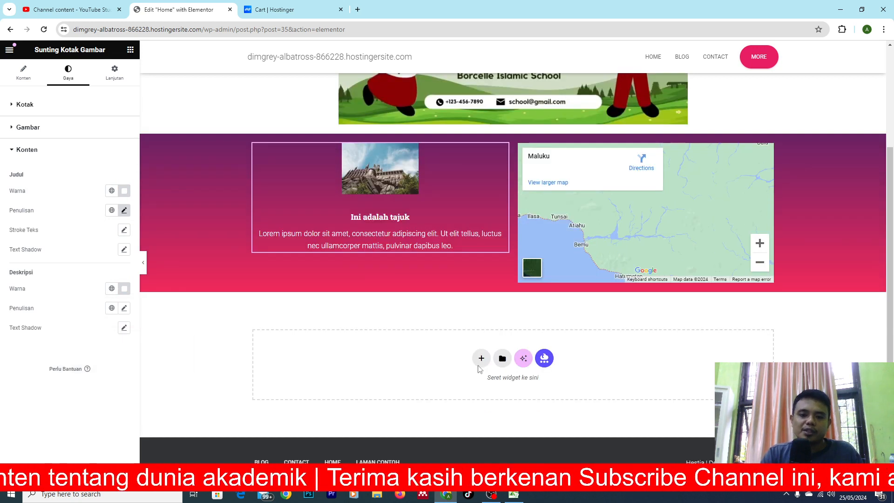
left_click(484, 362)
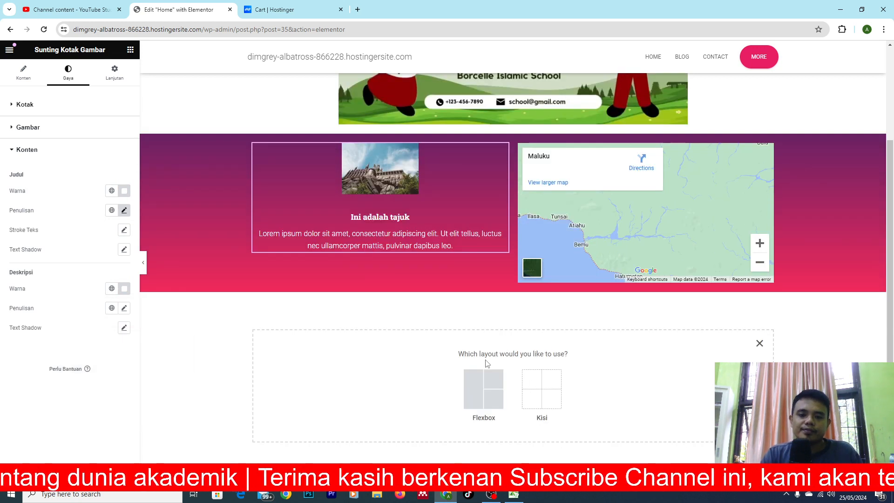
left_click(480, 387)
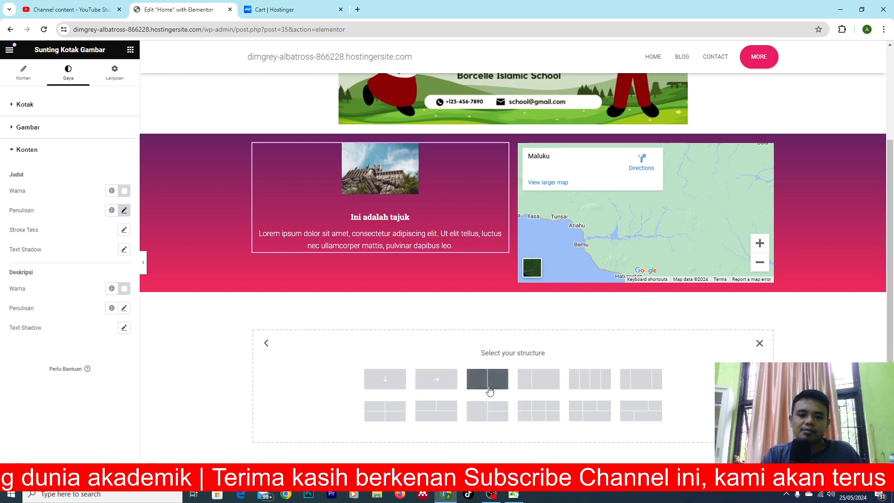
left_click(385, 378)
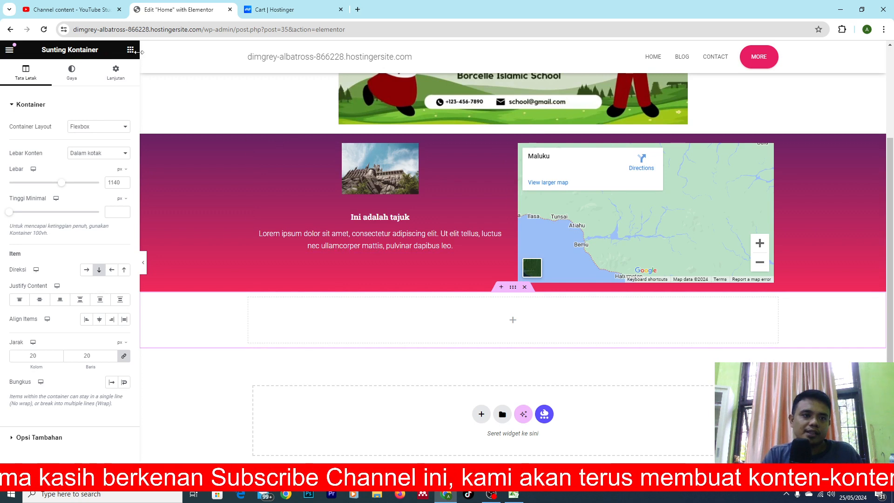
Place a Tajuk widget from the Dasar group in the new container and put its heading text into editing.
left_click(130, 50)
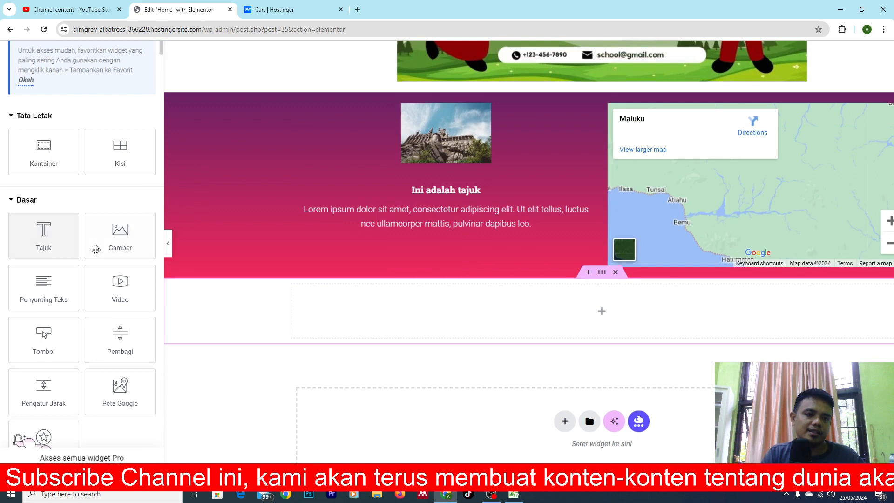
left_click_drag(43, 235, 518, 309)
left_click(559, 293)
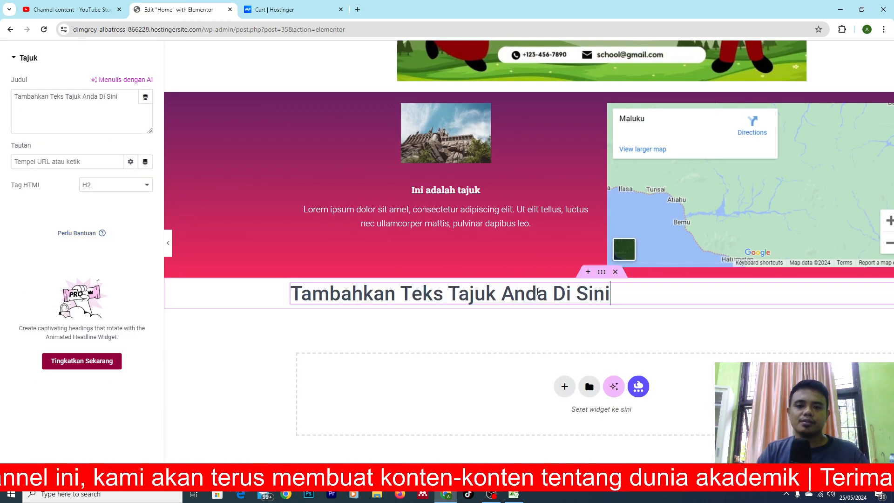
Change the heading text to "Selamat Datang di Website Kami" and centre-align it.
triple_click(559, 293)
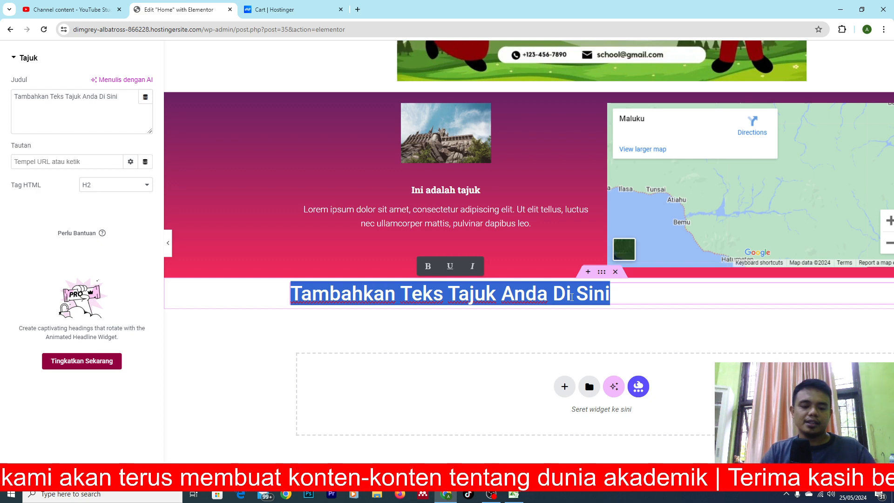
type("Selamat")
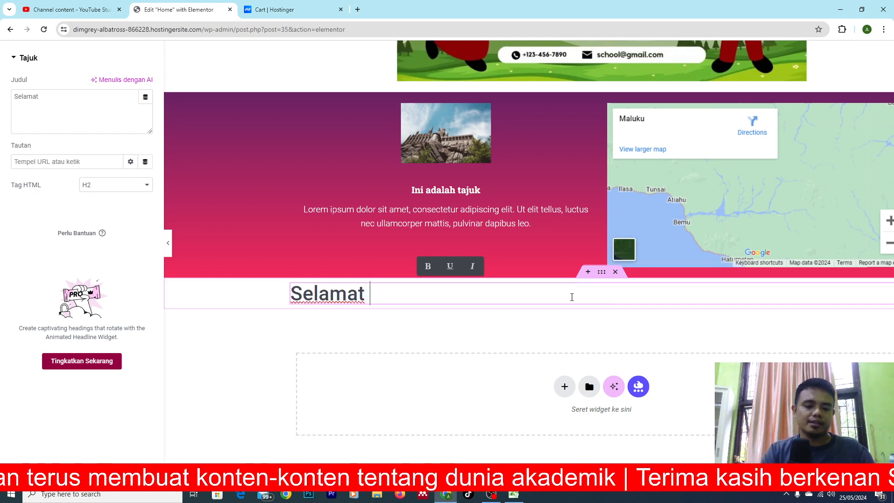
type(" Datang ")
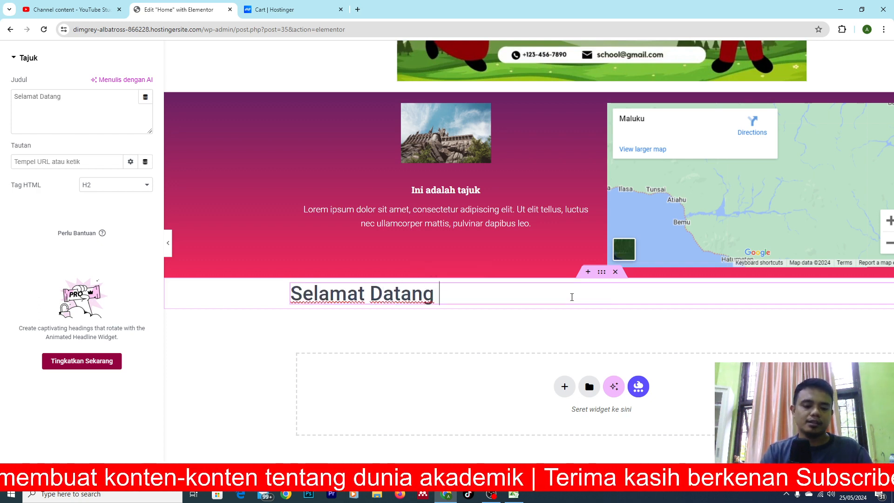
type("di Websi")
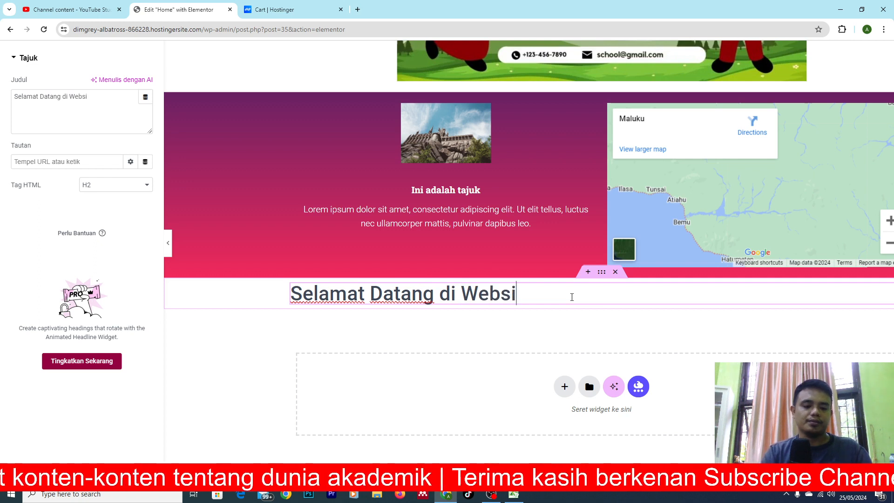
type("te Kami")
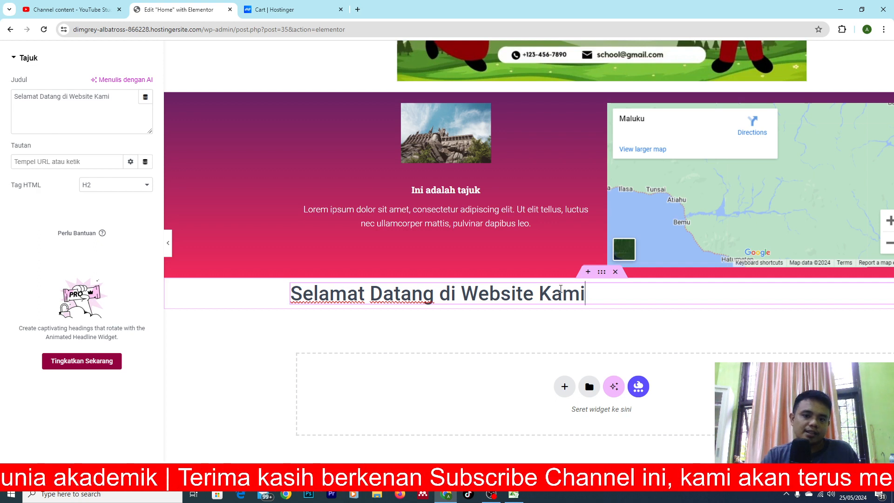
key("ctrl+minus")
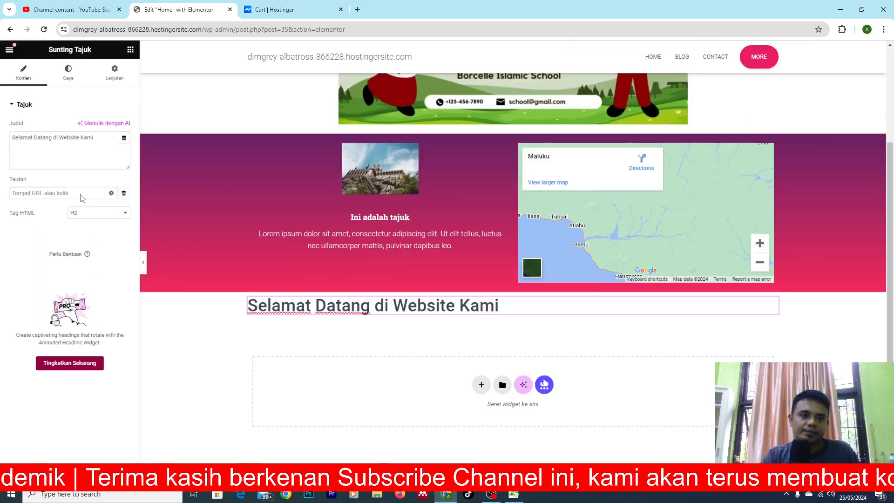
left_click(68, 72)
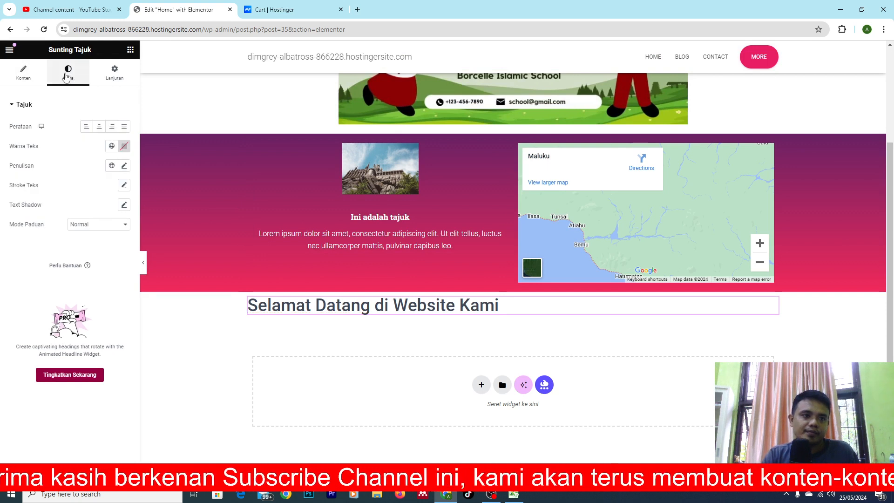
left_click(99, 127)
Set the minimum height of the container holding the heading to 261 px.
mouse_move(512, 291)
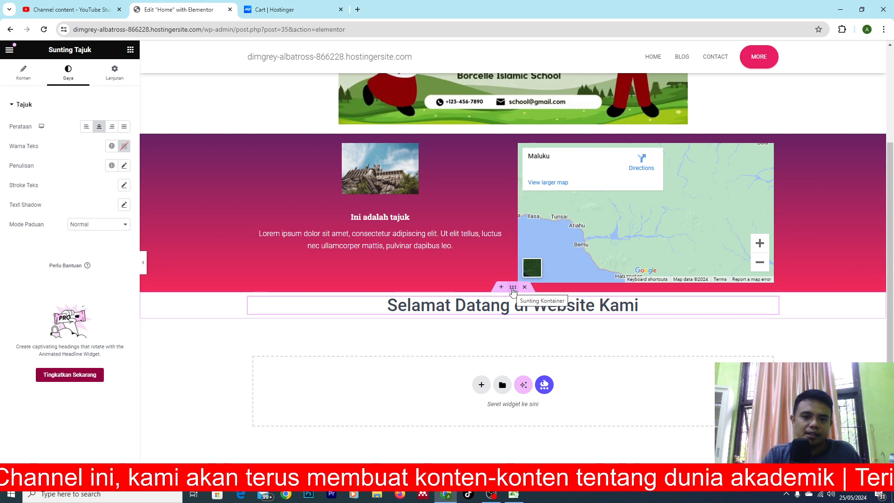
left_click(512, 287)
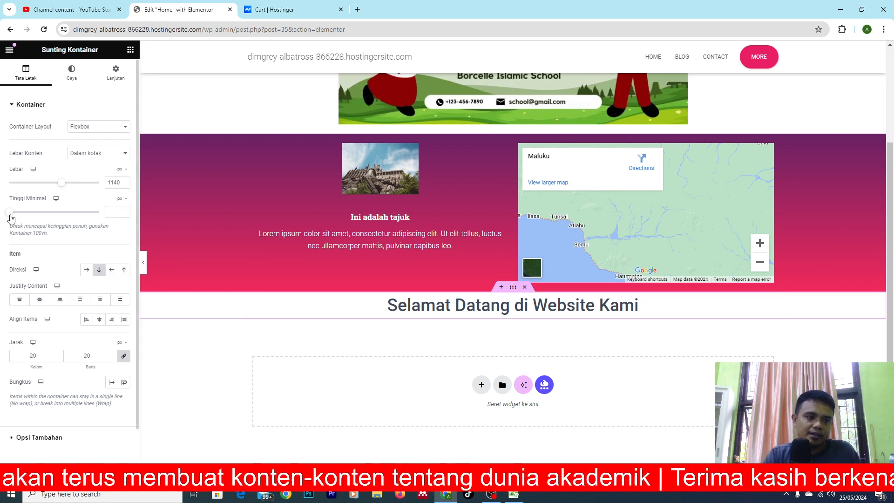
left_click_drag(16, 215, 27, 213)
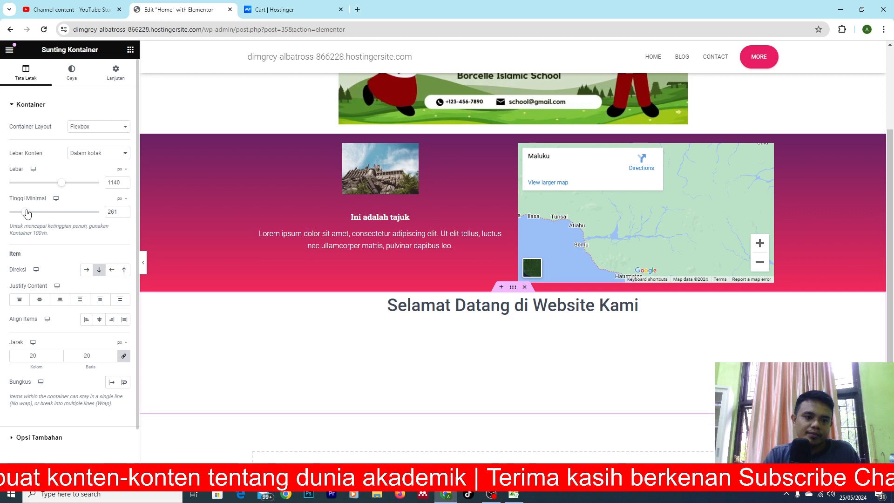
Give the heading's container a Classic background in blue #007FAF.
left_click(72, 73)
left_click(86, 146)
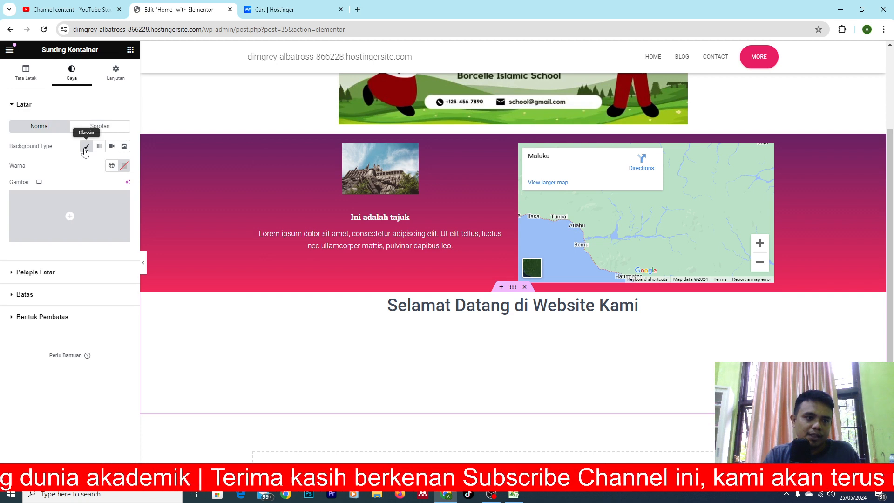
left_click(124, 166)
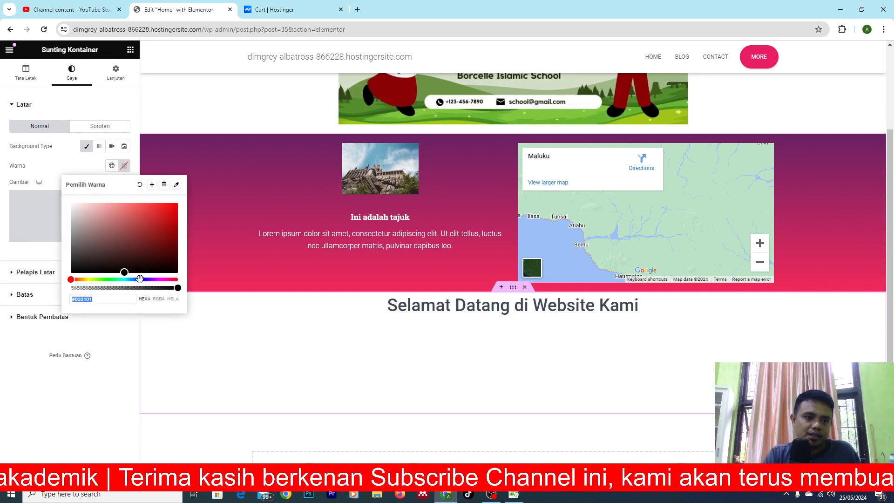
left_click(74, 283)
left_click_drag(71, 279, 184, 228)
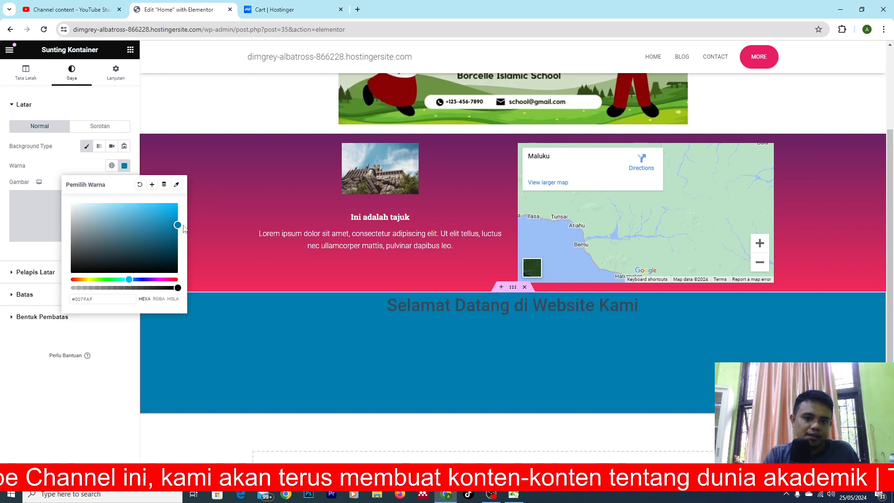
Set the text colour of the "Selamat Datang di Website Kami" heading to white.
left_click(515, 302)
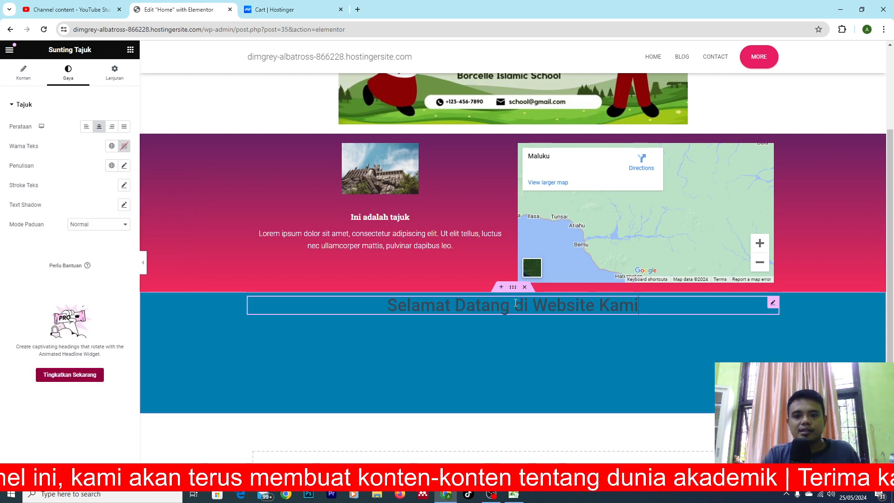
triple_click(516, 303)
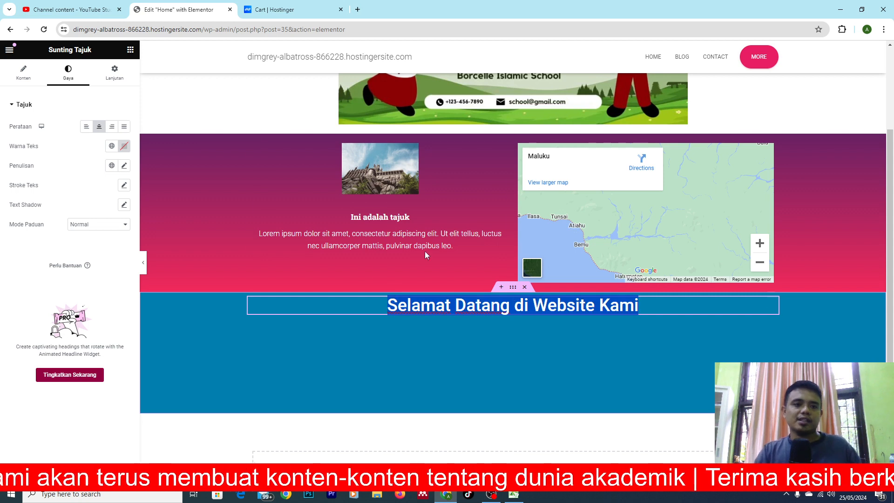
left_click(124, 146)
left_click_drag(101, 226, 66, 179)
left_click(557, 347)
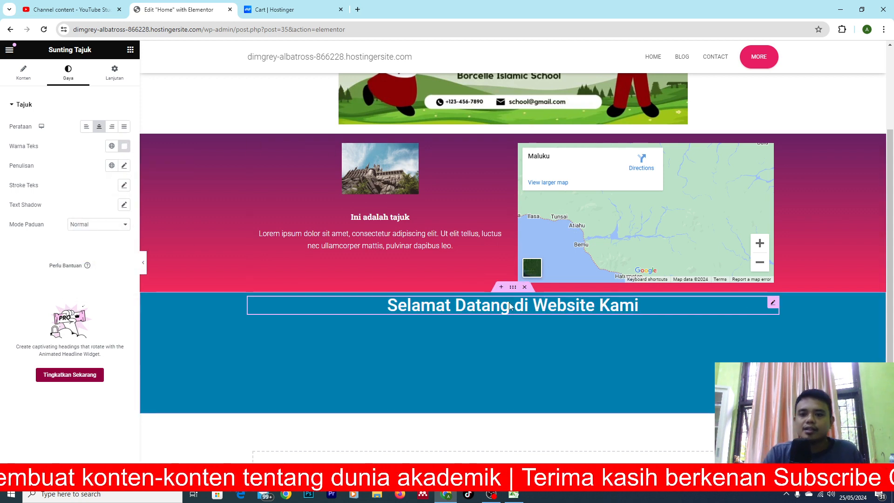
Unlink the heading's margin values and set its upper (Atas) margin to 35 px.
mouse_move(774, 306)
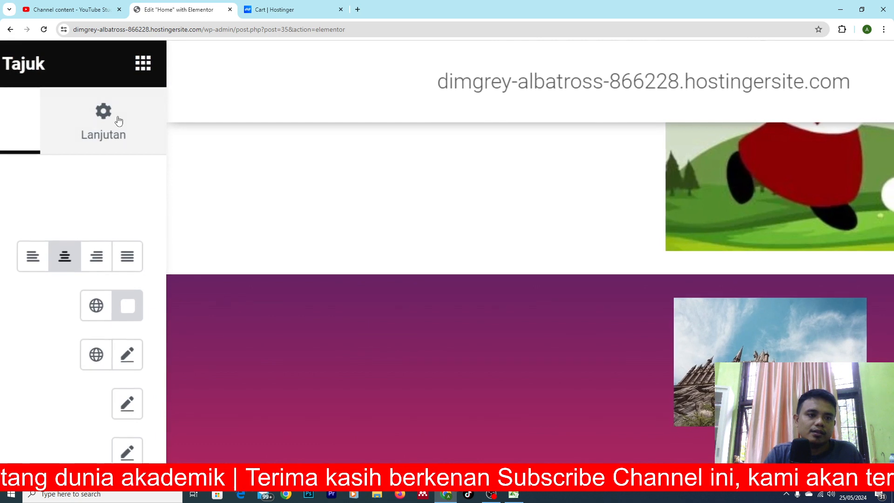
left_click(107, 117)
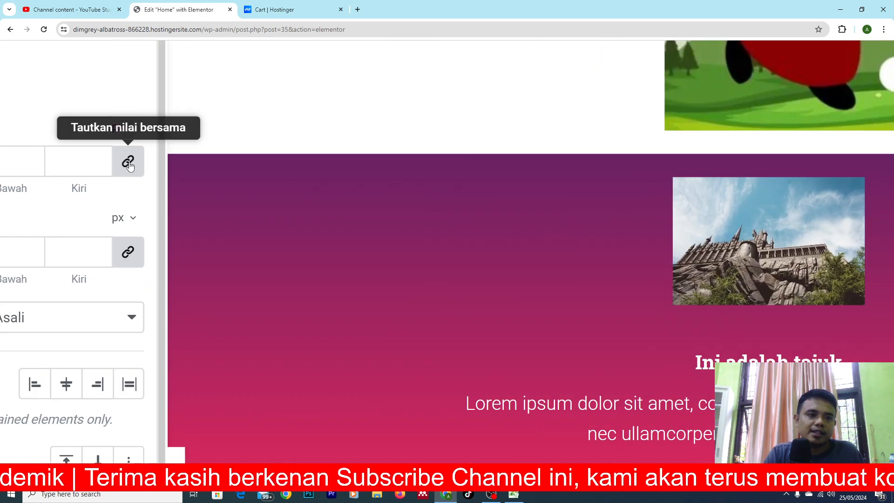
left_click(123, 113)
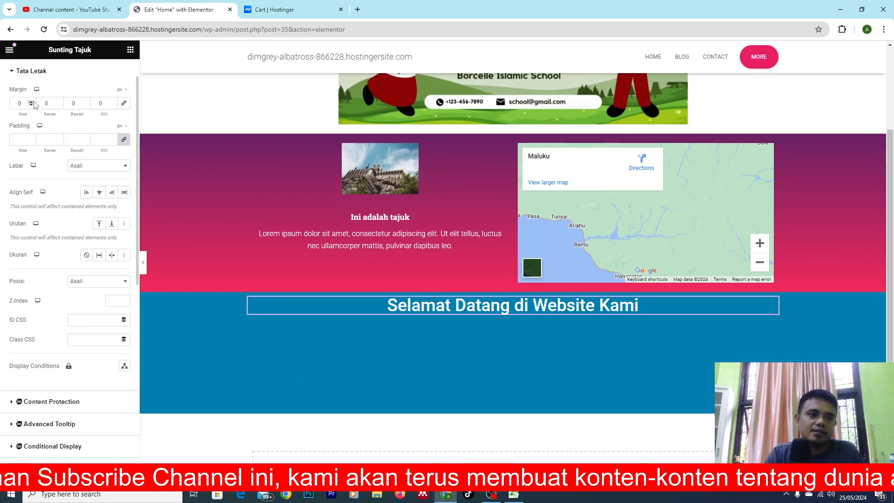
left_click(31, 102)
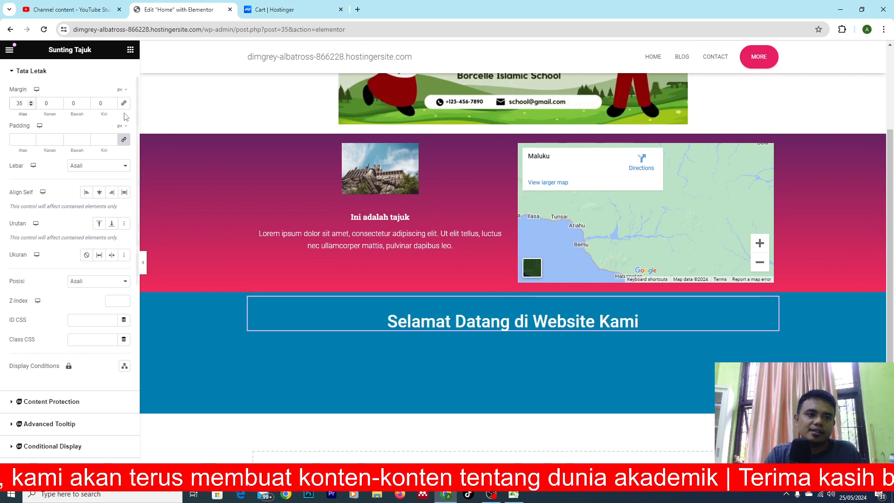
Add a Penyunting Teks widget from the Dasar group directly below the heading in the blue container.
scroll(124, 62, "up", 3)
left_click(142, 66)
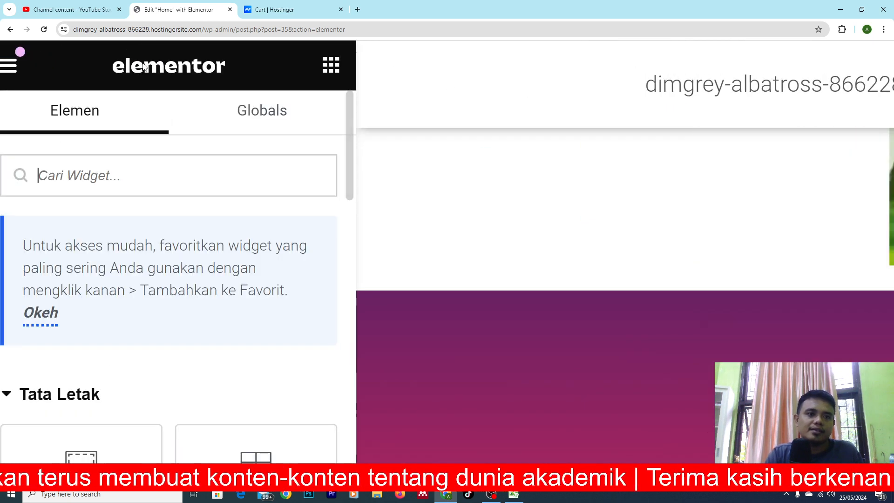
scroll(167, 275, "down", 5)
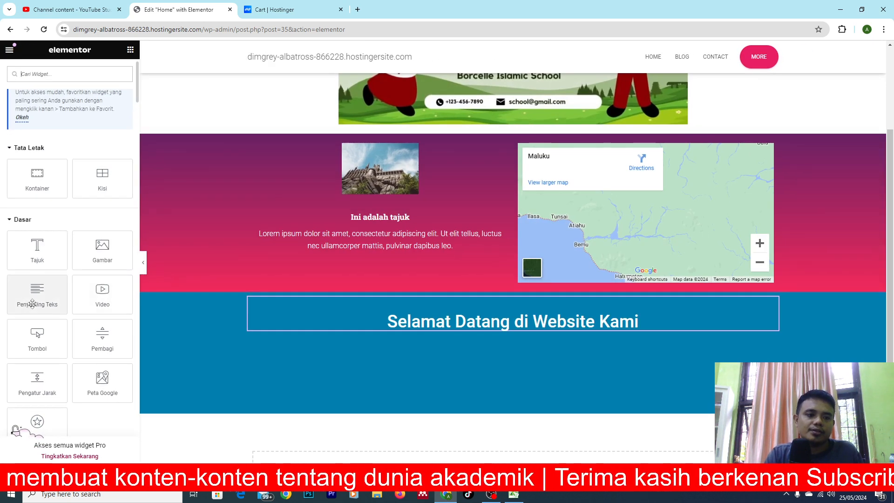
scroll(32, 304, "up", 3)
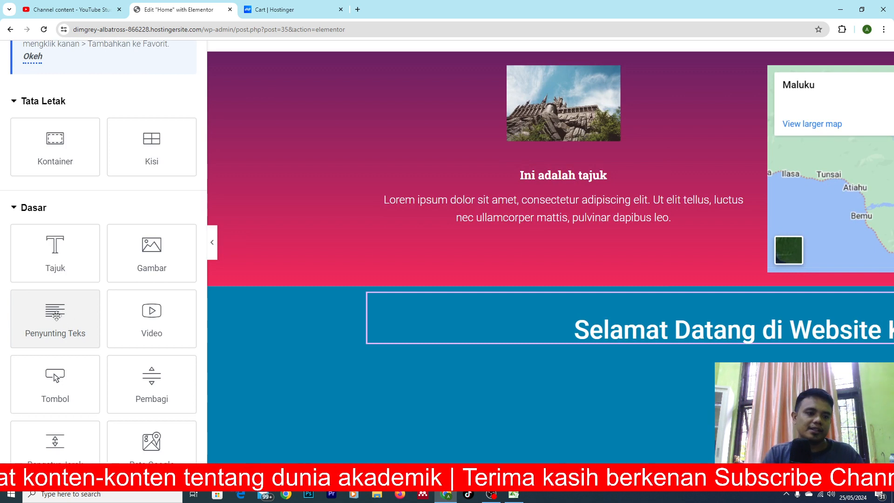
scroll(55, 313, "down", 5)
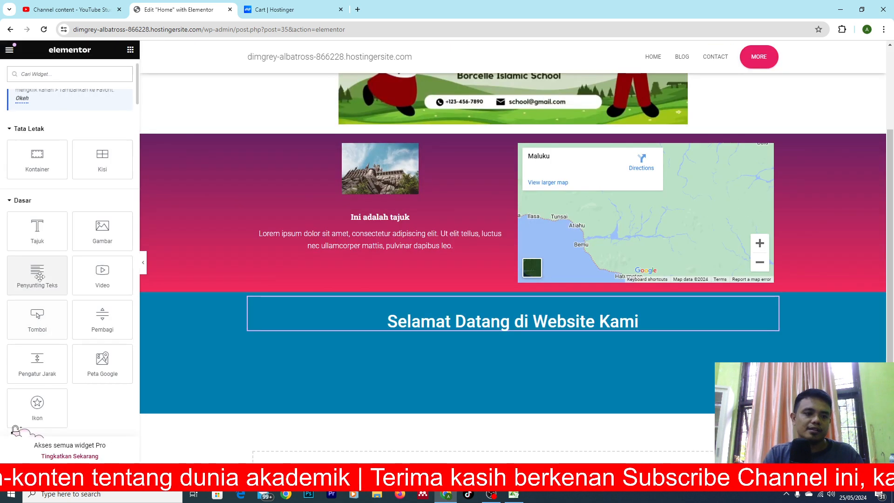
left_click_drag(37, 272, 490, 323)
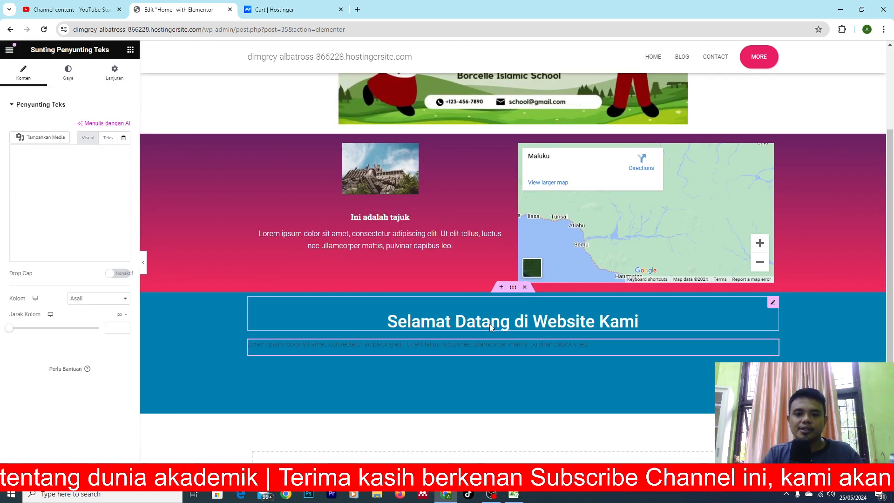
Lengthen the text widget's Lorem ipsum placeholder to four lines by pasting repeated copies of its sentence.
left_click(568, 344)
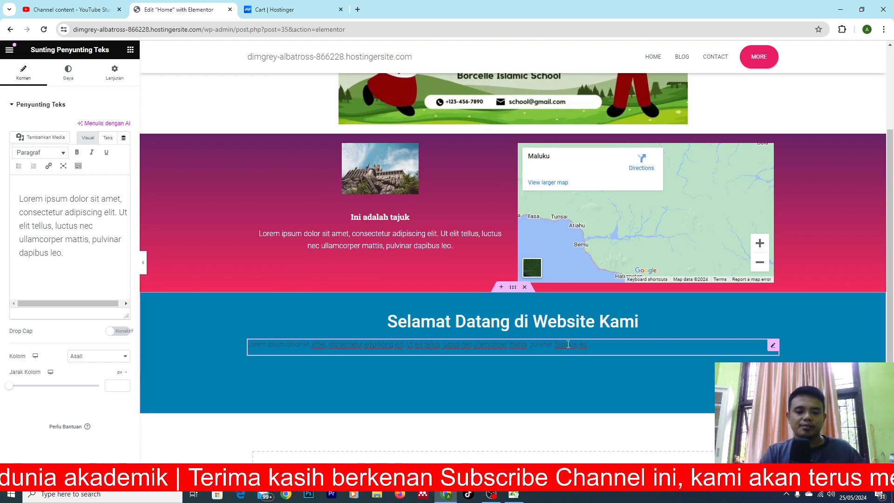
key("ctrl+a")
key("ctrl+c")
left_click(568, 344)
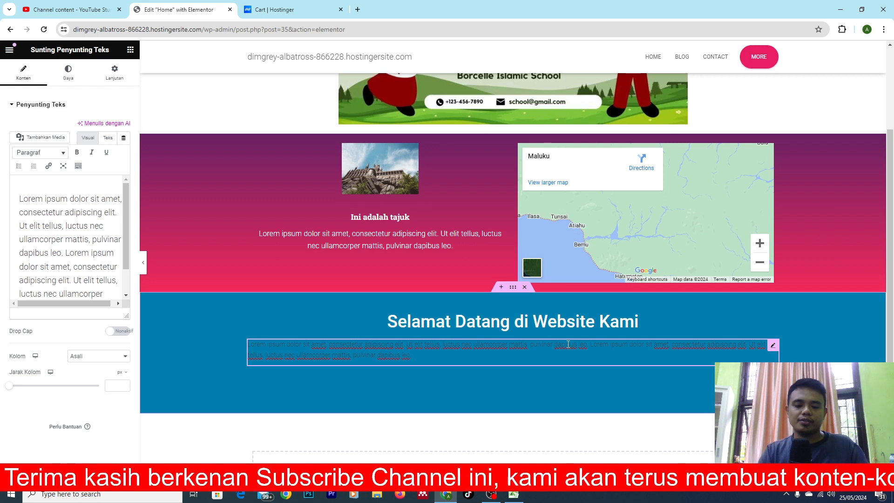
key("ctrl+v")
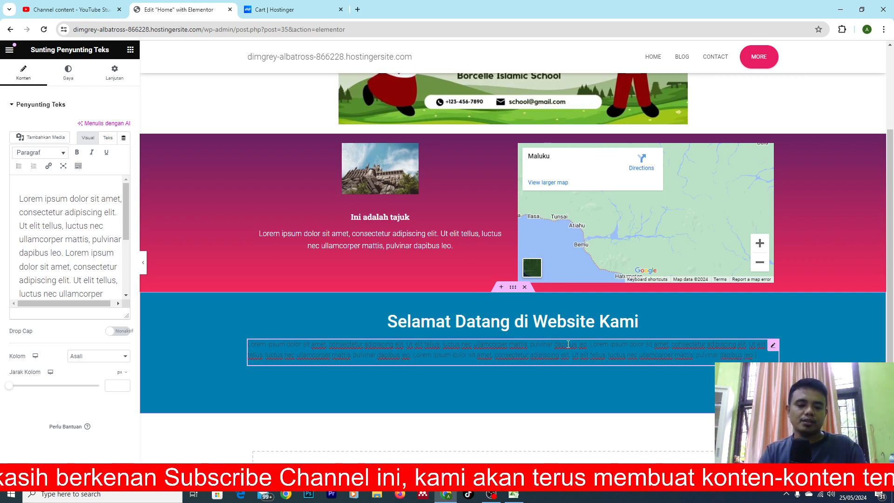
key("ctrl+v")
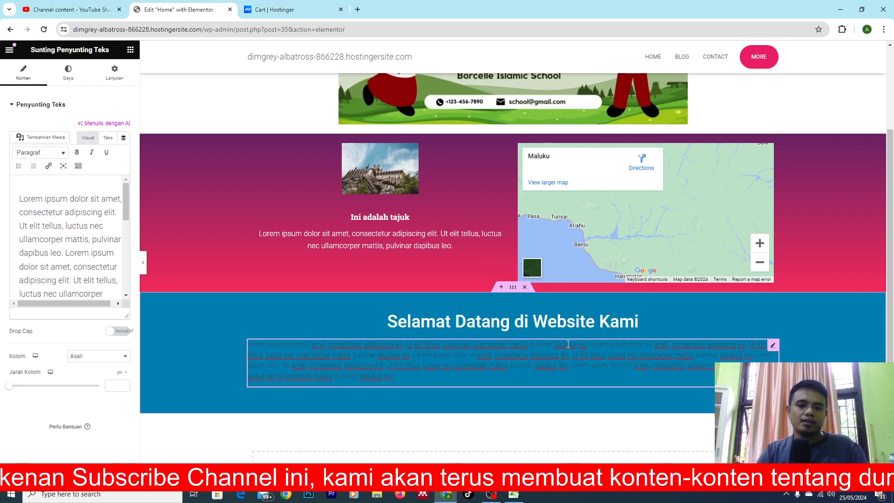
Set the text colour of the Lorem ipsum text widget to white #FFFFFF.
key("ctrl+a")
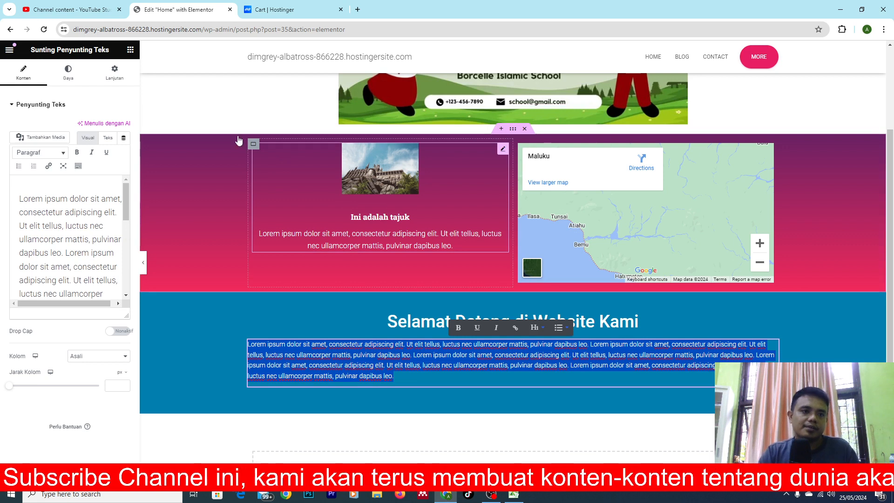
left_click(115, 74)
left_click(66, 76)
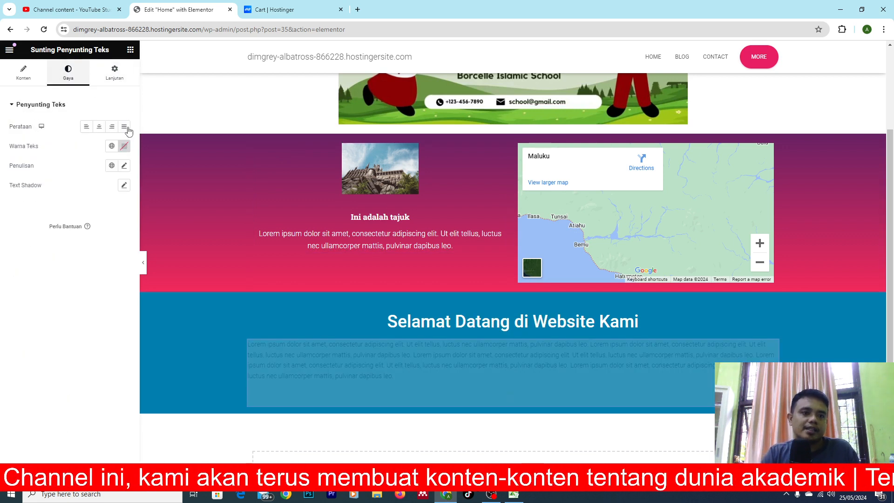
left_click(124, 147)
type("#FFFFFF")
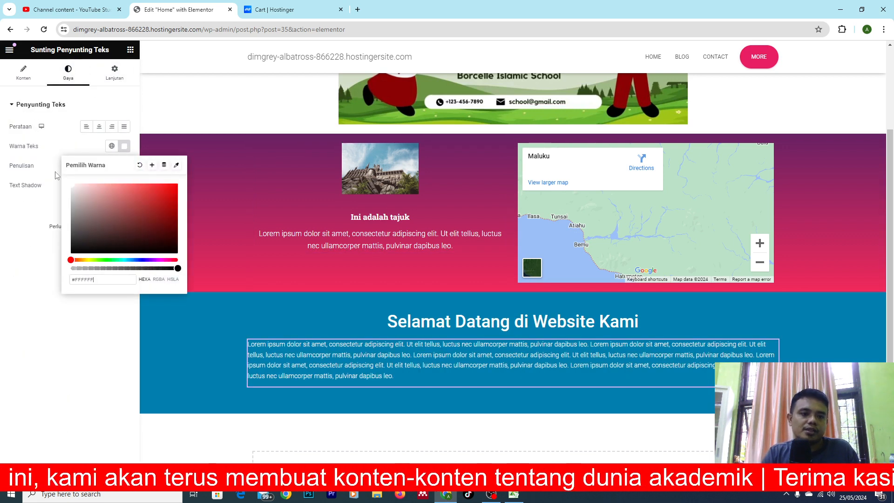
left_click(6, 236)
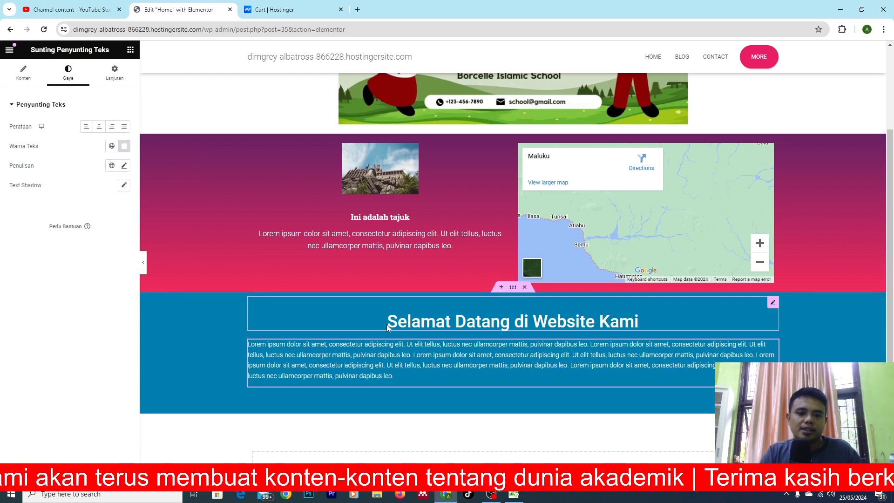
Set the font size of the Lorem ipsum text in the blue welcome section to 18 px.
right_click(377, 358)
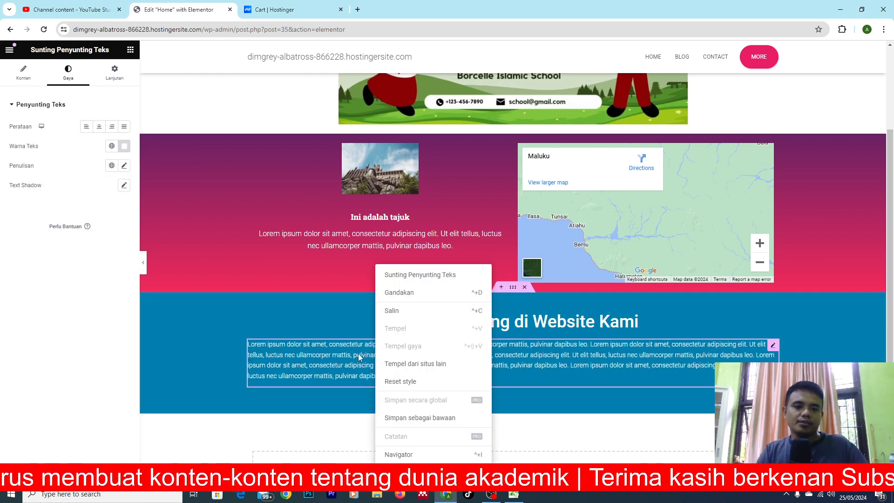
left_click(359, 354)
key("ctrl+a")
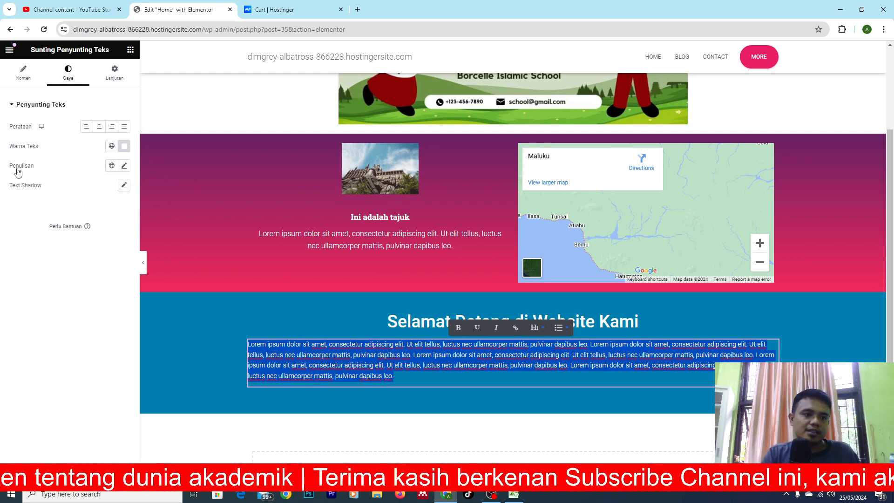
left_click(125, 166)
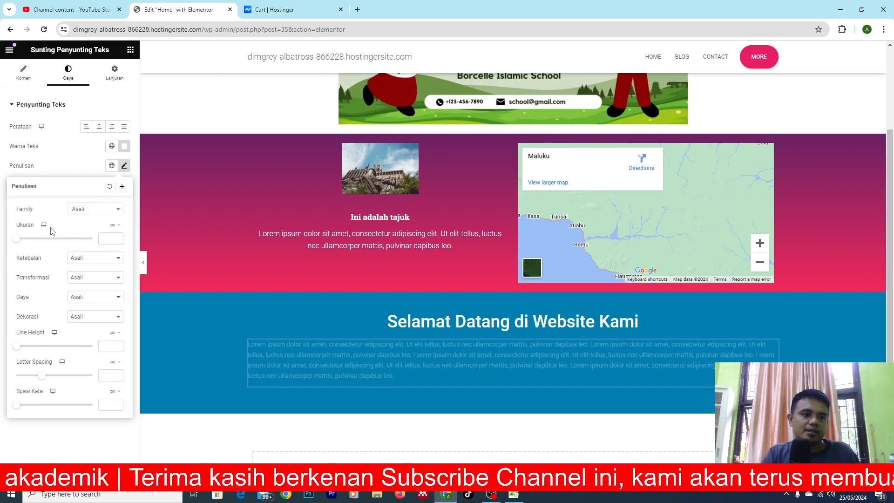
left_click_drag(18, 240, 25, 242)
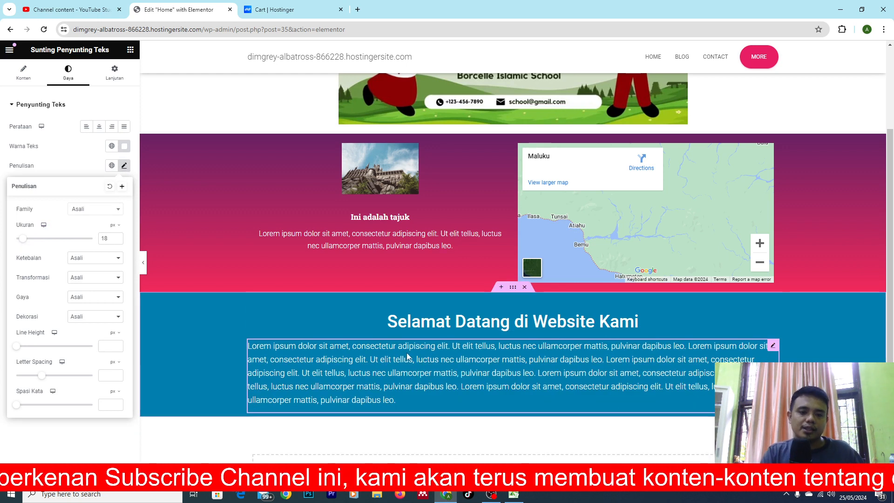
Justify the Lorem ipsum paragraph below the welcome heading.
double_click(396, 374)
key("ctrl+a")
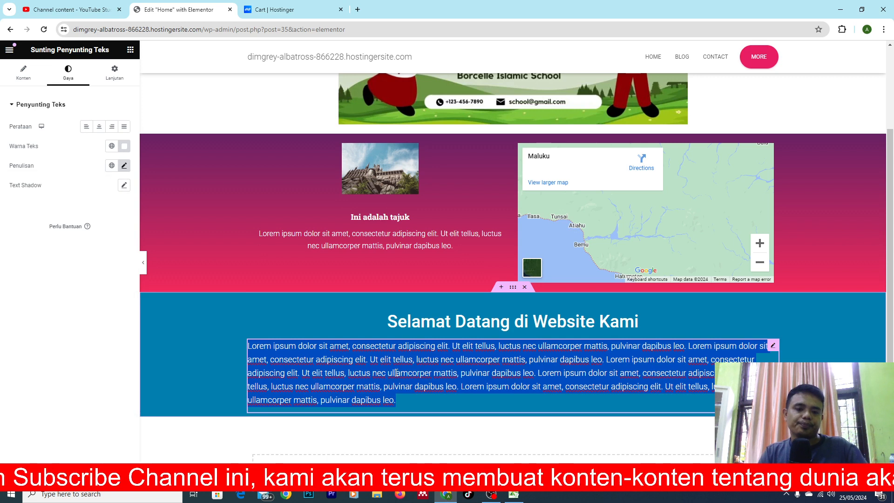
left_click(123, 127)
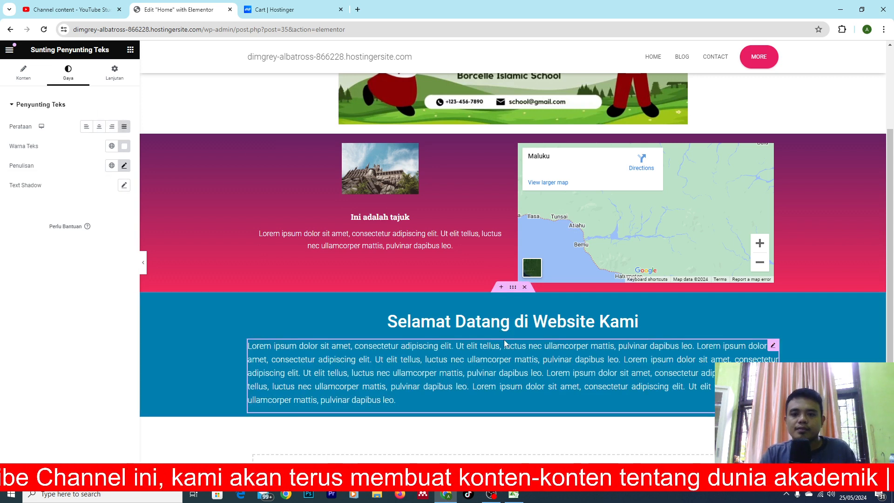
Add a new single-column Flexbox container with downward direction below the blue welcome section.
scroll(825, 348, "down", 3)
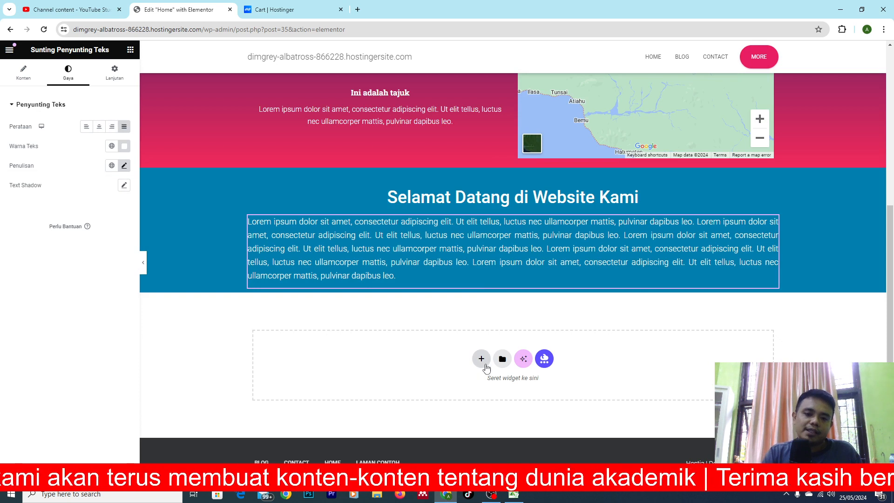
left_click(482, 360)
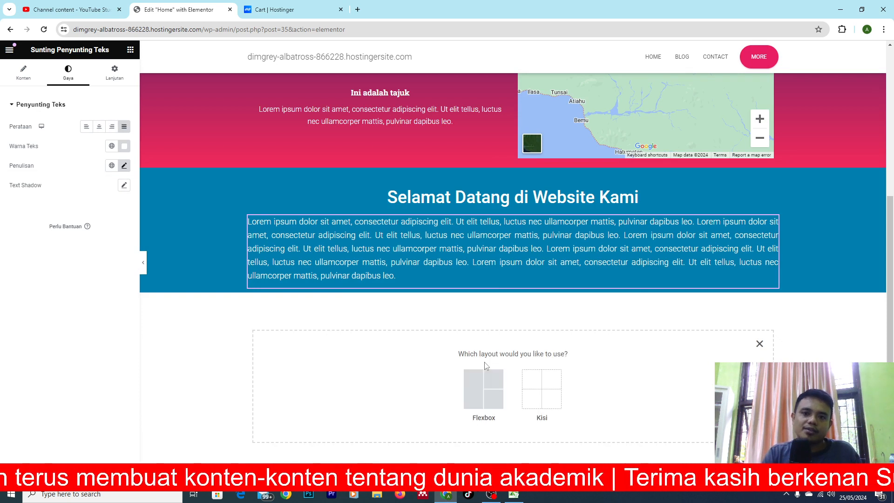
left_click(486, 390)
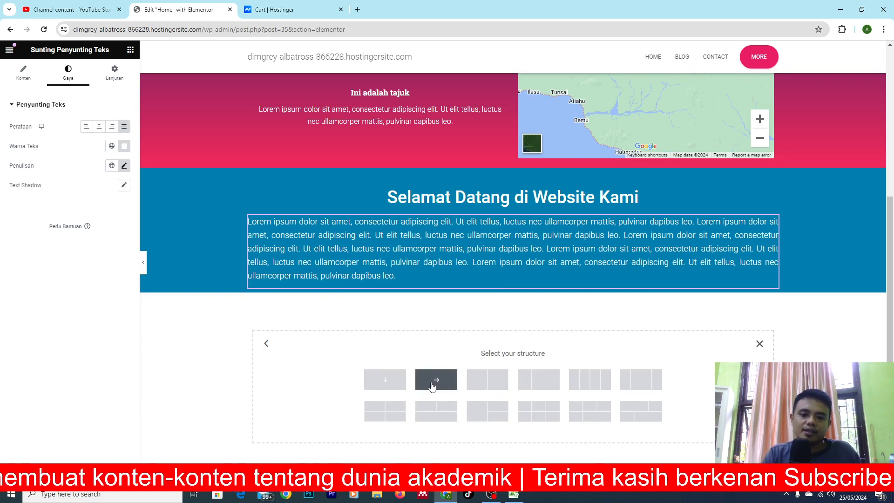
left_click(385, 387)
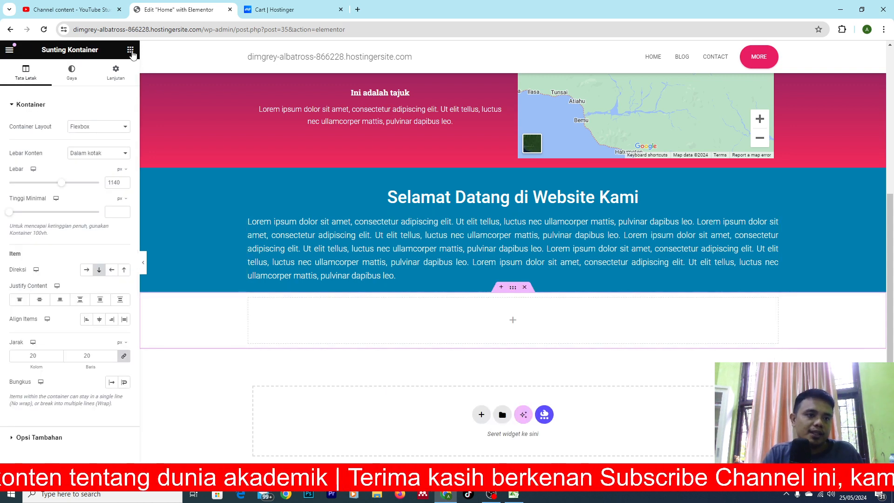
Browse the widget library, including the Pro group, for a widget to place in the new empty container.
left_click(130, 49)
scroll(46, 326, "down", 5)
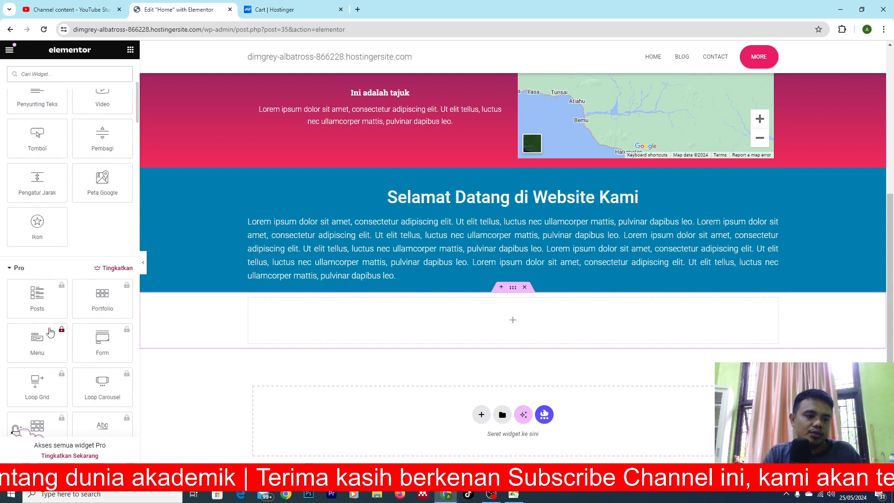
scroll(50, 331, "down", 1)
scroll(50, 331, "down", 4)
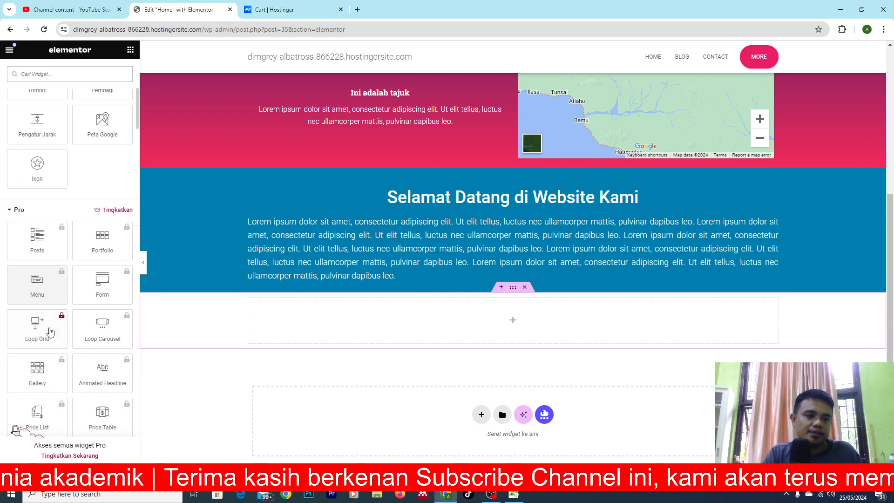